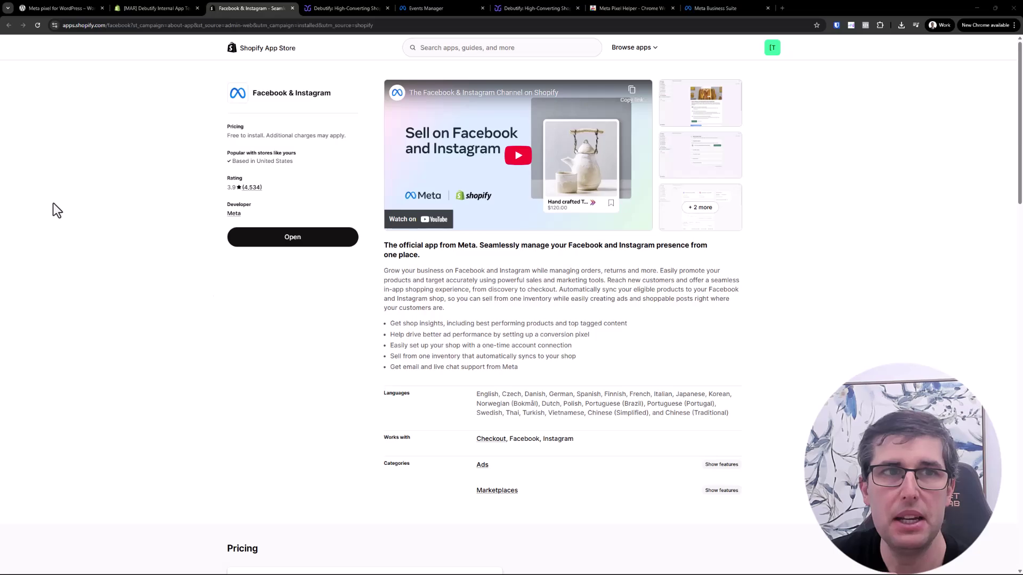
# Step: Bring up the Meta pixel for WordPress plugin page beside the Shopify app page and review it
pyautogui.moveTo(36, 2); pyautogui.dragTo(130, 2)
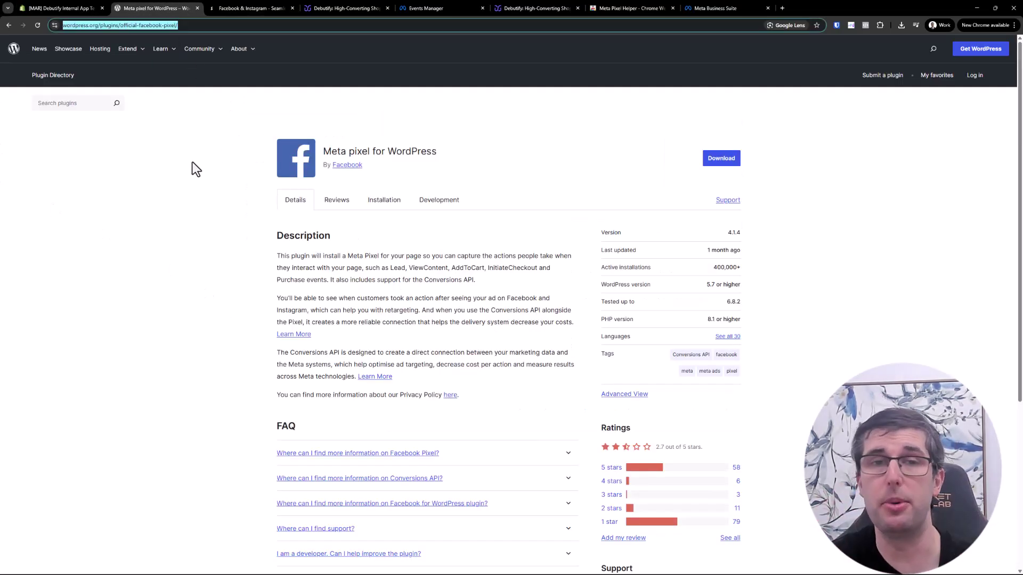
pyautogui.moveTo(331, 151); pyautogui.dragTo(452, 153)
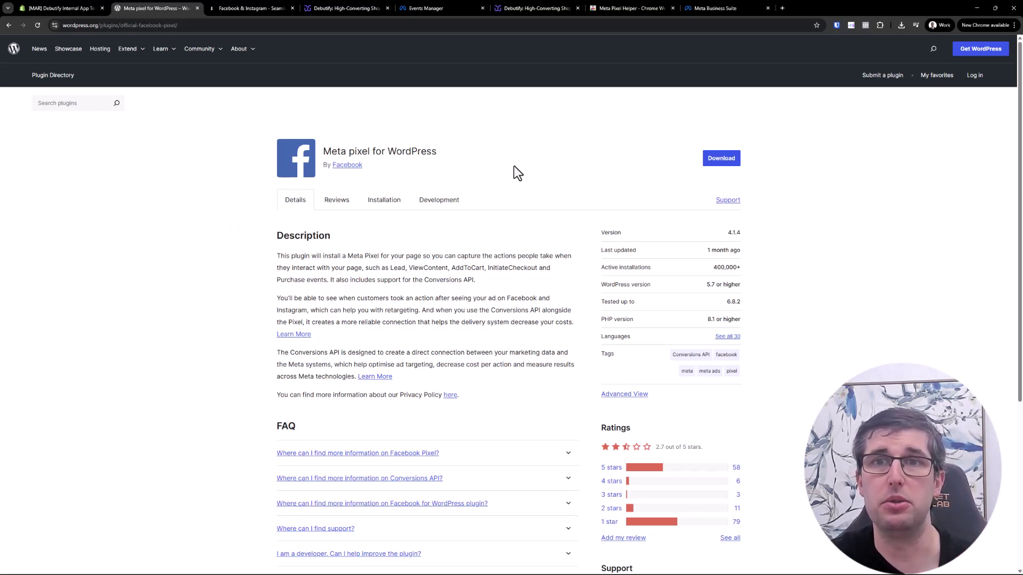
# Step: Show the Meta Pixel Helper page in the Chrome Web Store and check the extension's report for that page
pyautogui.moveTo(615, 2); pyautogui.dragTo(240, 1)
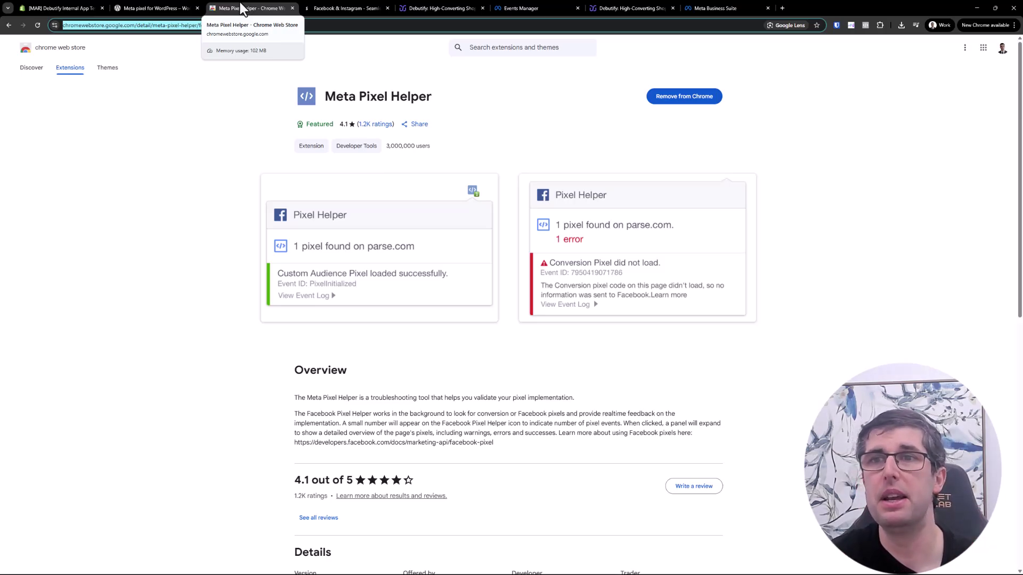
pyautogui.click(866, 25)
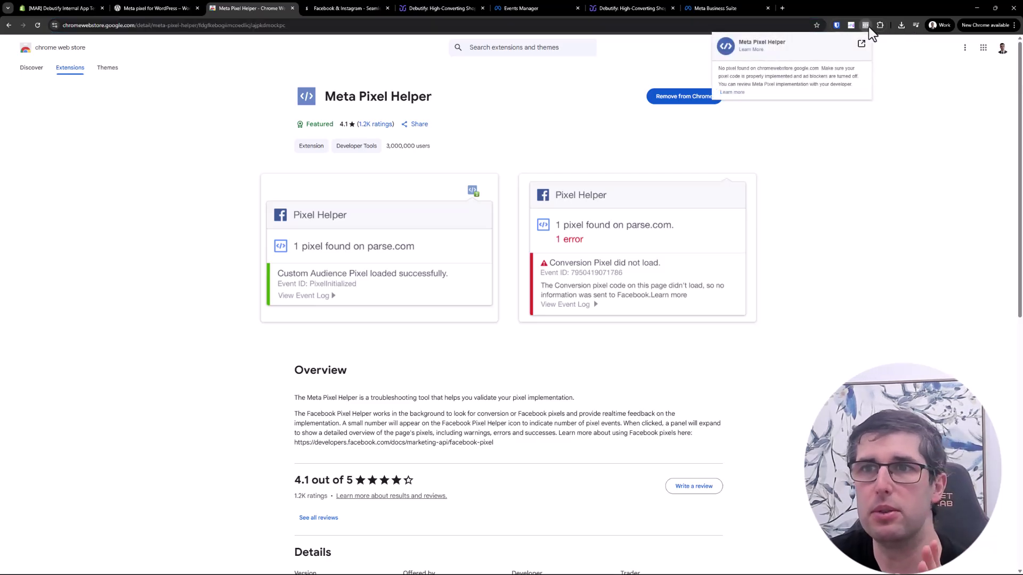
pyautogui.click(901, 138)
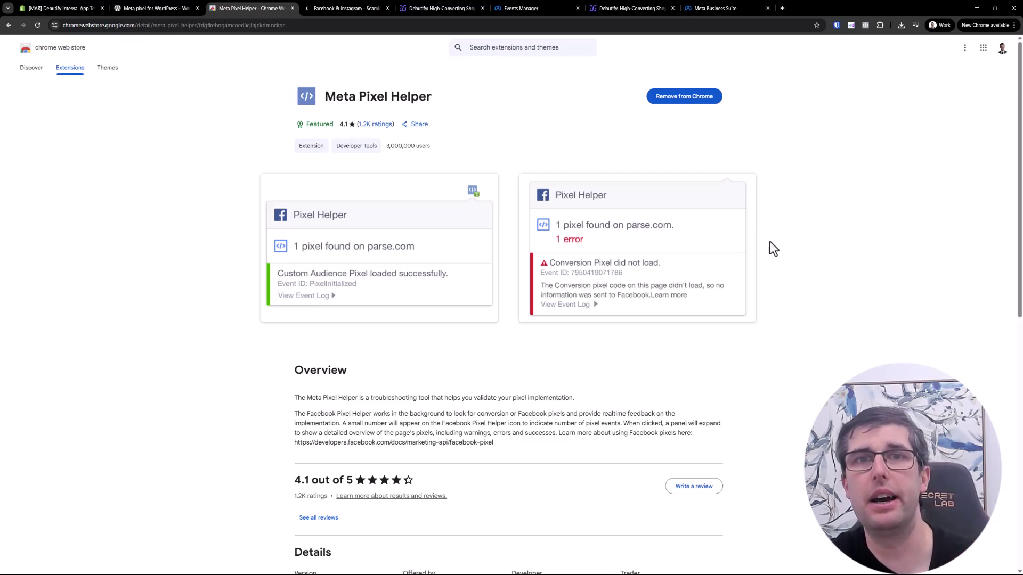
# Step: Check the debutify-fashion.myshopify.com storefront for a pixel using the Meta Pixel Helper extension
pyautogui.click(547, 7)
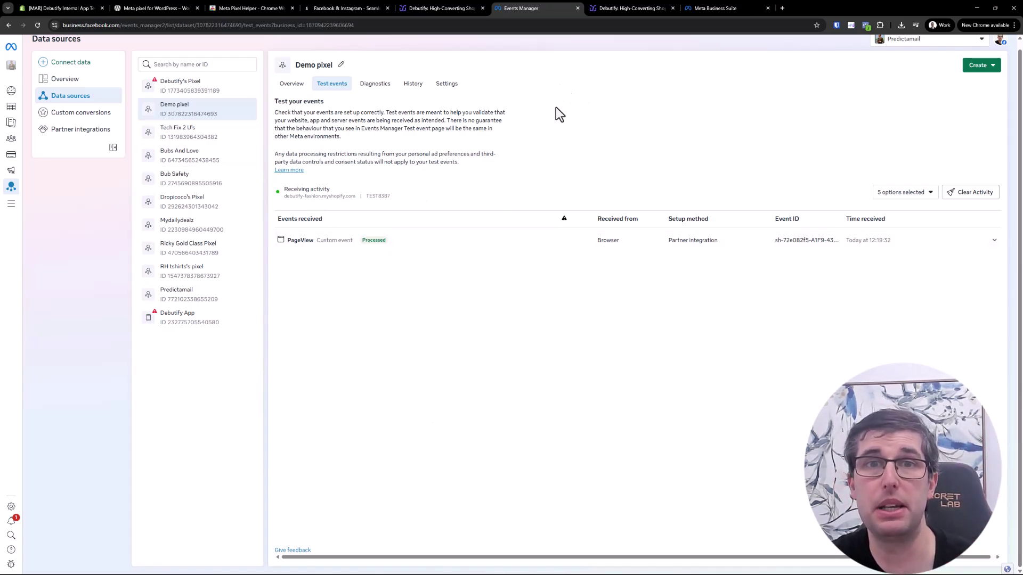
pyautogui.click(459, 3)
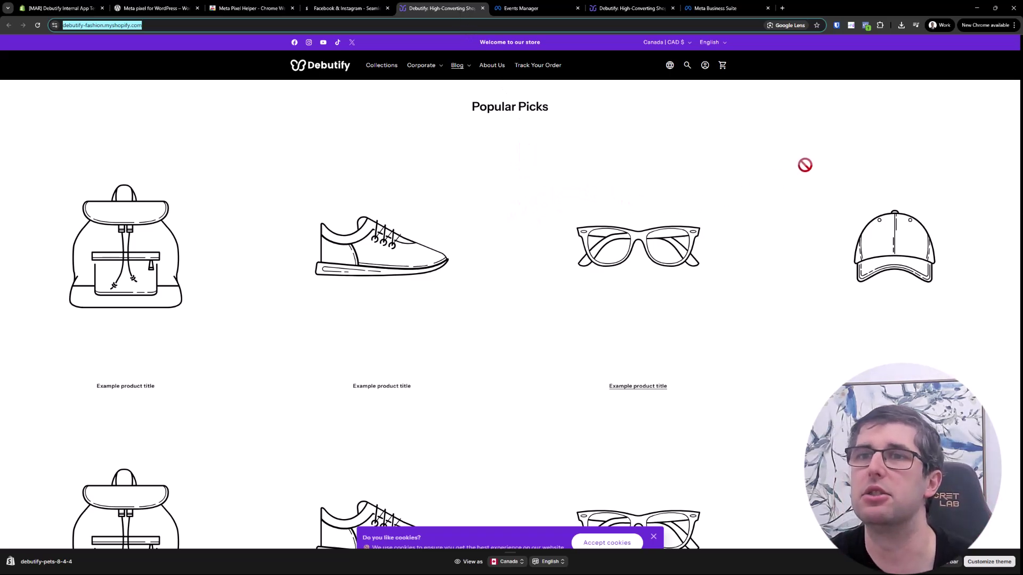
pyautogui.click(867, 25)
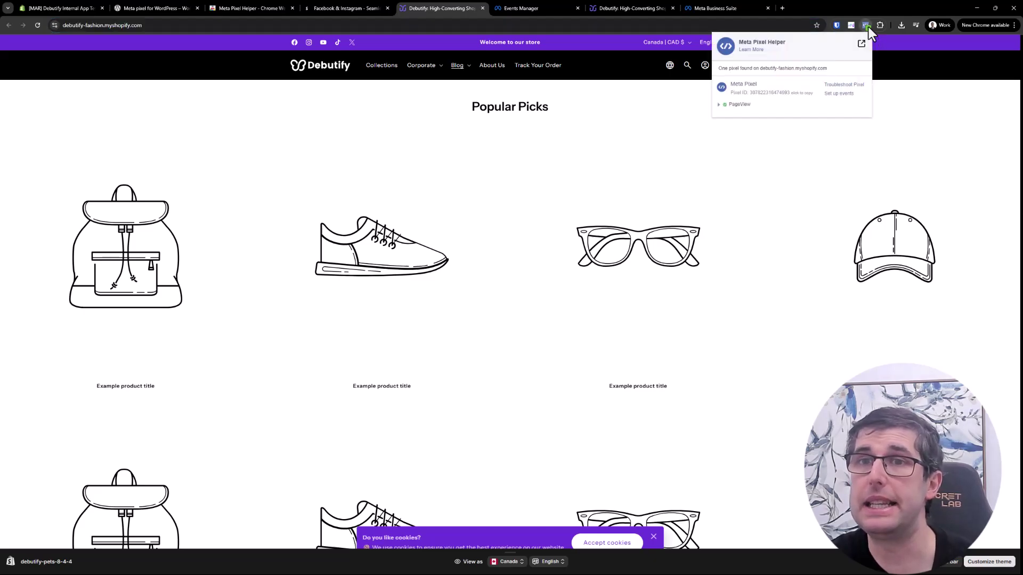
pyautogui.click(909, 127)
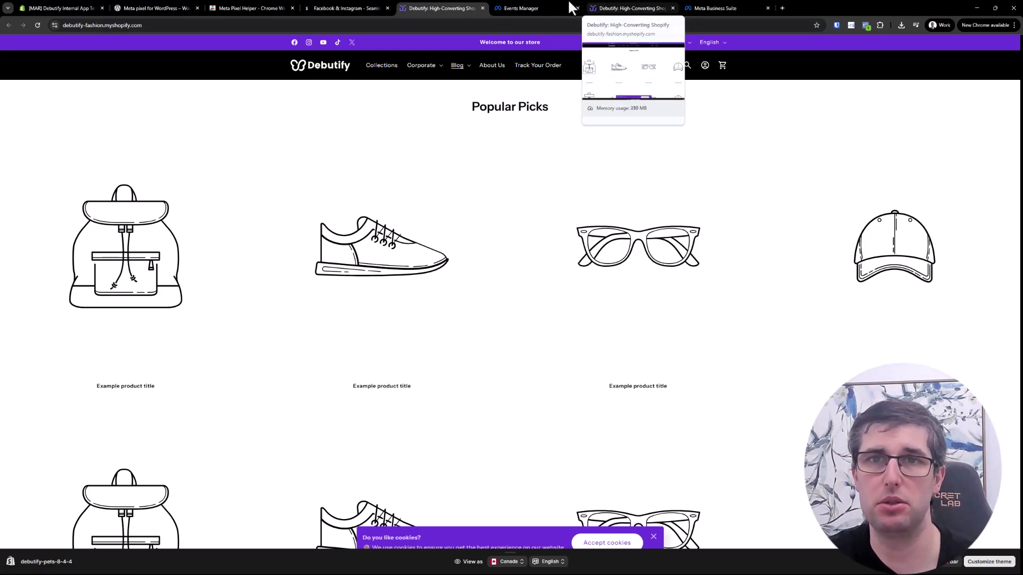
# Step: Review the View content event's activity and full parameter list in the Demo pixel's overview in Events Manager
pyautogui.click(526, 6)
pyautogui.click(290, 85)
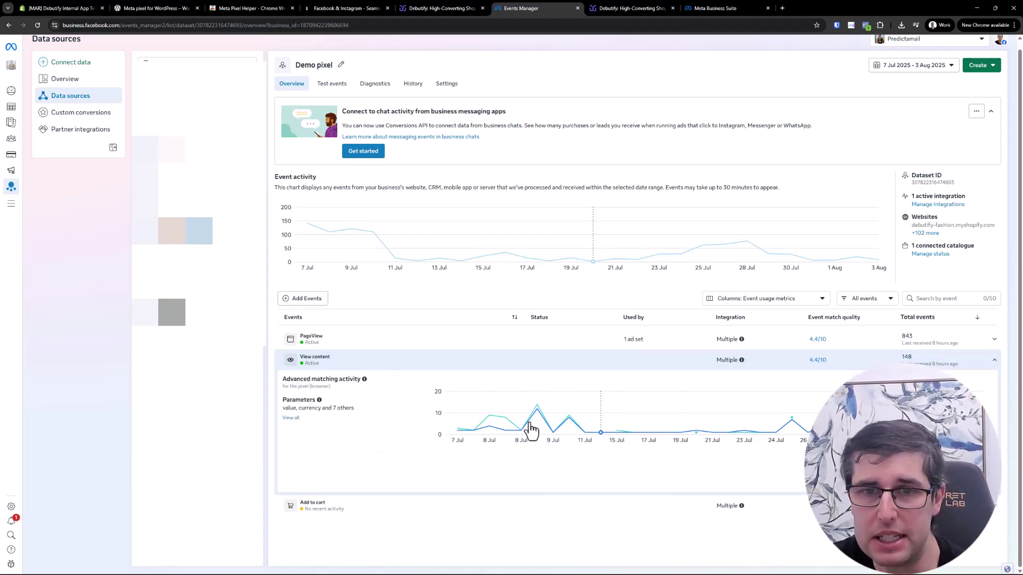
pyautogui.moveTo(797, 429)
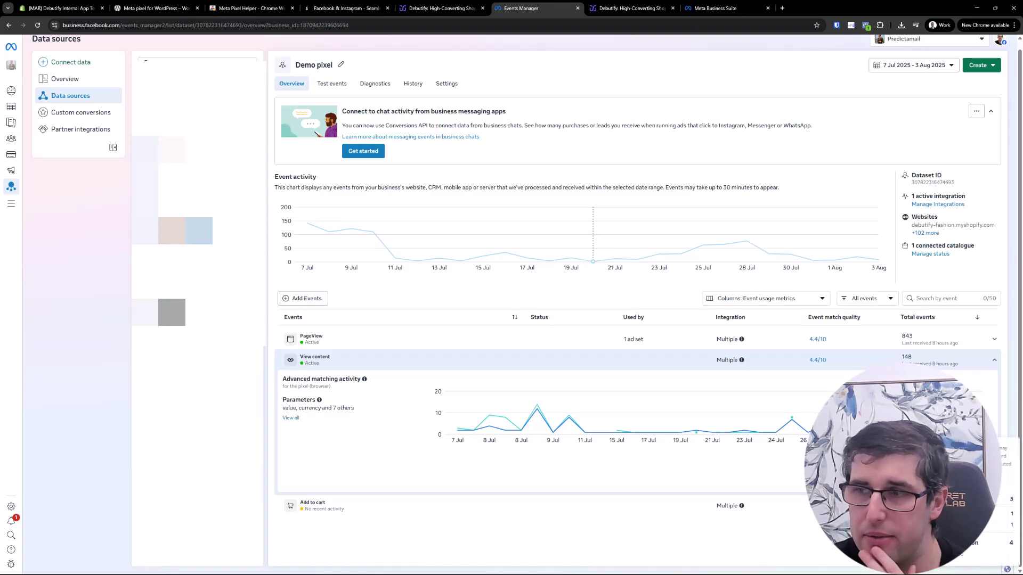
pyautogui.click(291, 419)
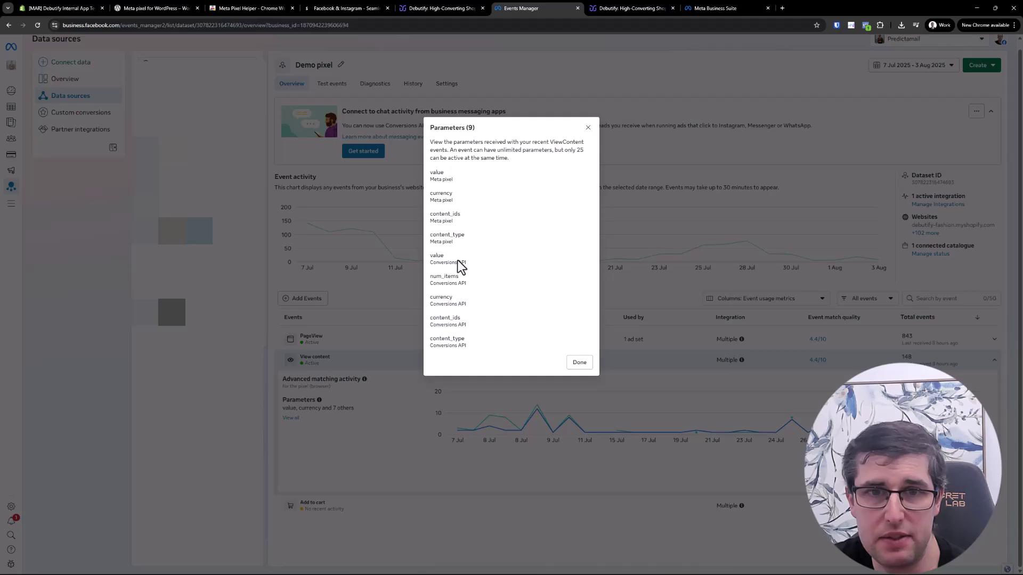
pyautogui.click(588, 128)
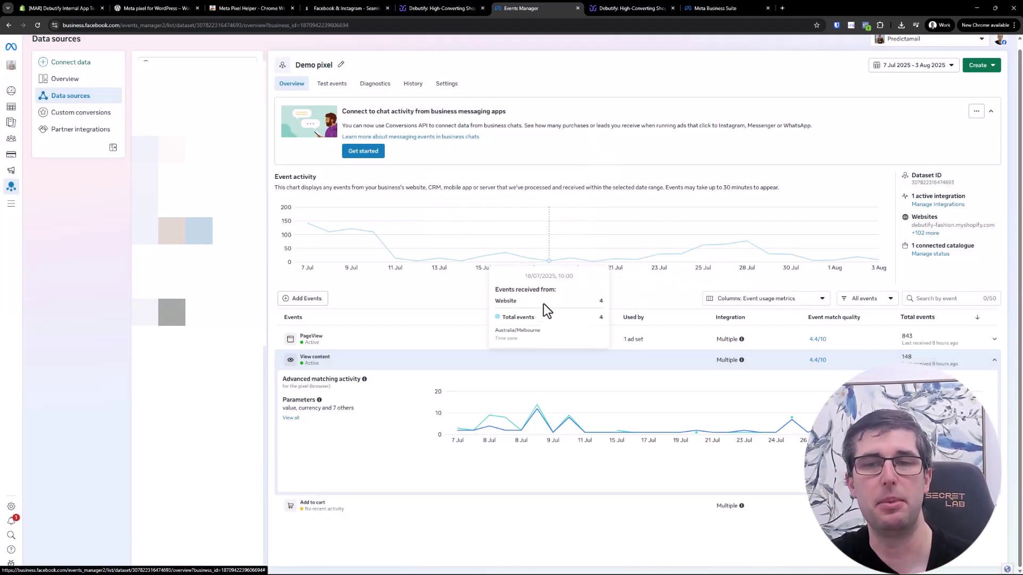
pyautogui.click(617, 369)
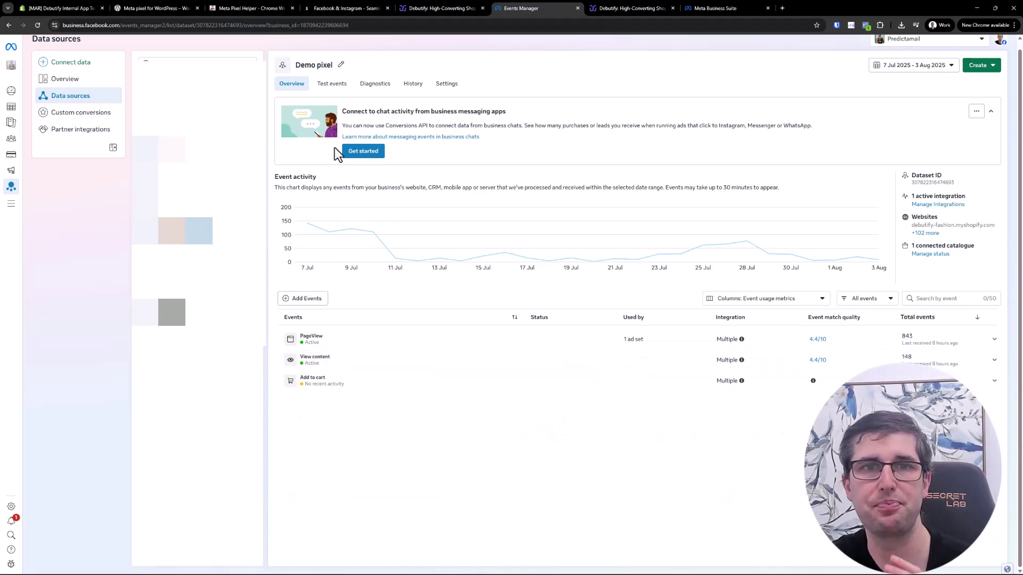
# Step: Review the active and ignored errors in the Demo pixel's diagnostics
pyautogui.click(375, 84)
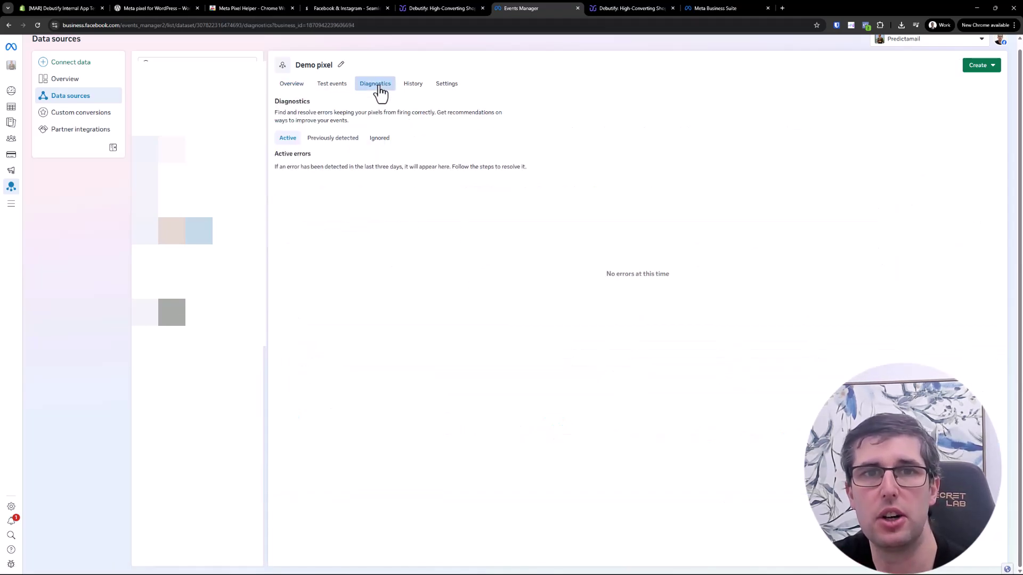
pyautogui.click(382, 140)
pyautogui.moveTo(314, 187); pyautogui.dragTo(474, 201)
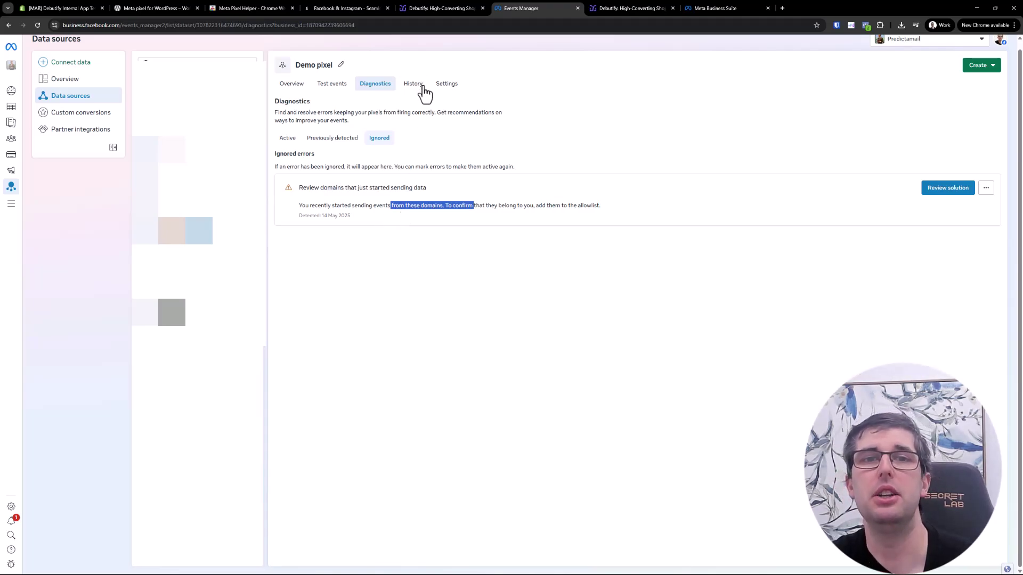
# Step: Examine the Demo pixel's settings, including codeless event tracking, Conversions API, historical uploads and the allow list under website traffic permissions
pyautogui.click(449, 78)
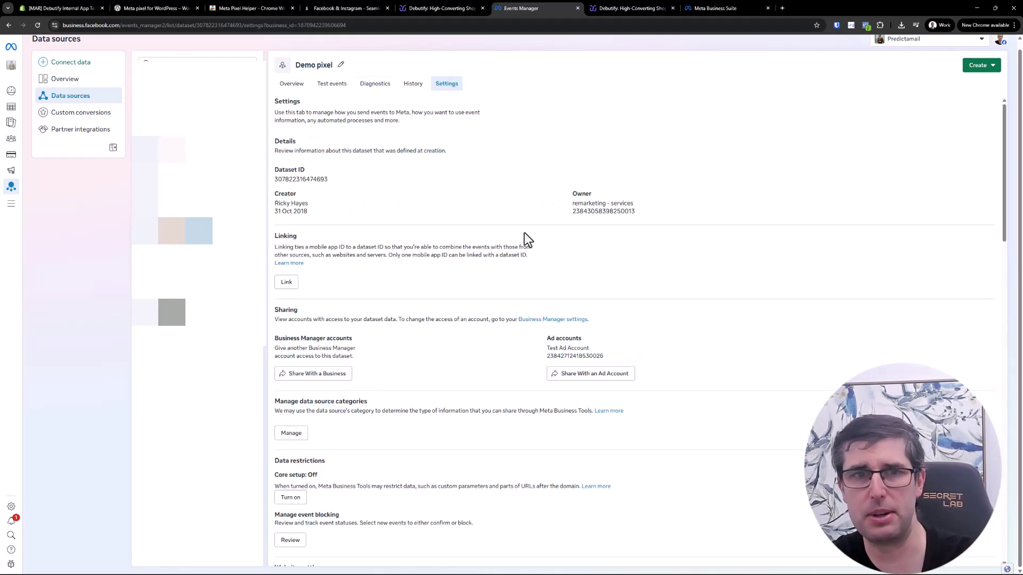
pyautogui.scroll(-7, 510, 261)
pyautogui.scroll(-3, 510, 263)
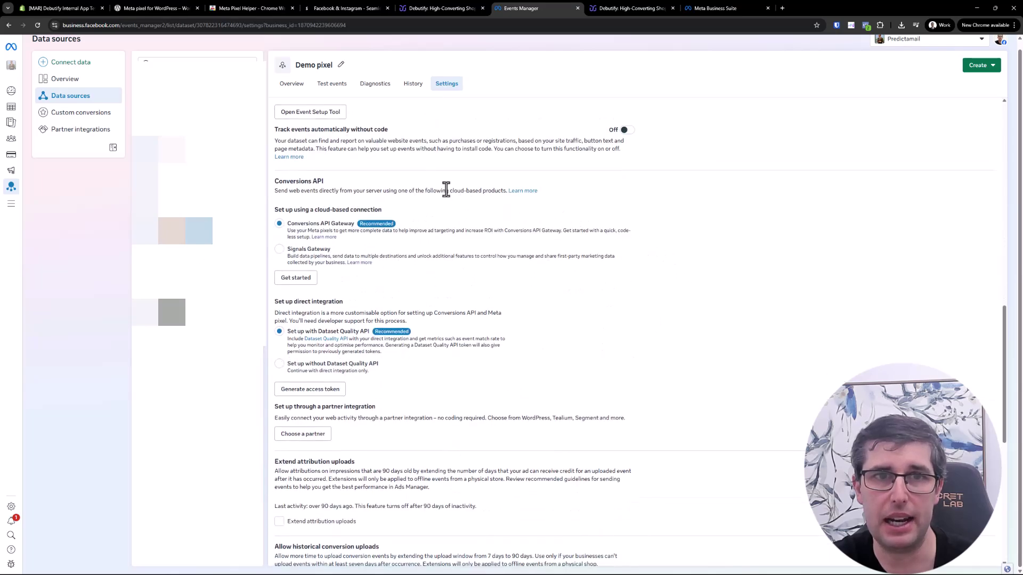
pyautogui.moveTo(298, 132); pyautogui.dragTo(401, 131)
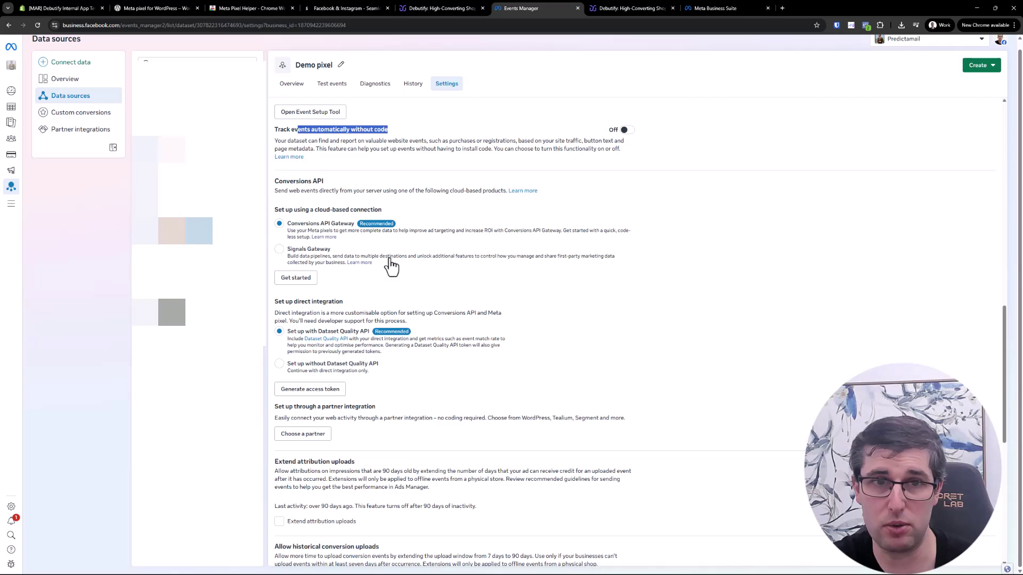
pyautogui.scroll(-3, 344, 341)
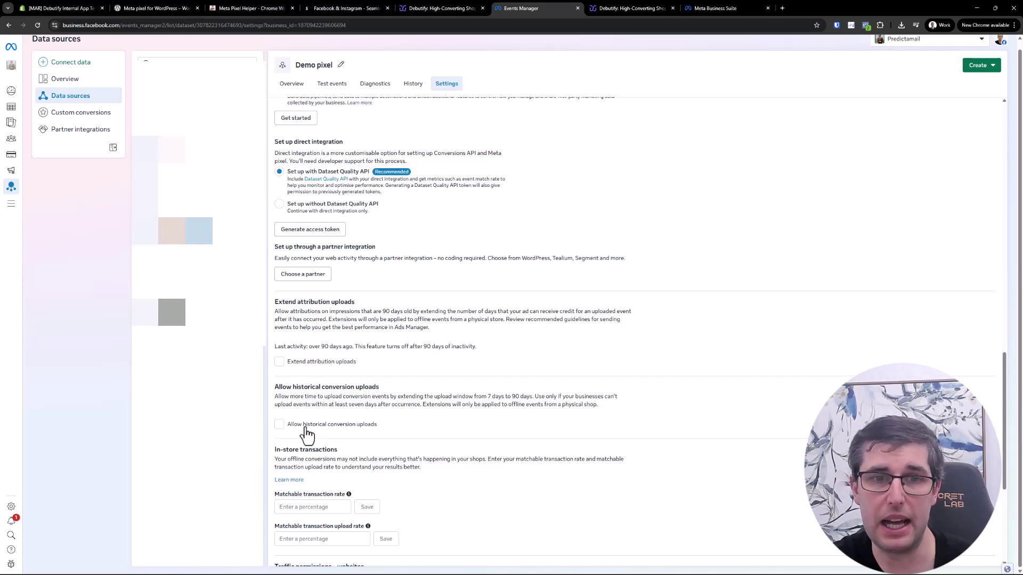
pyautogui.scroll(-3, 308, 435)
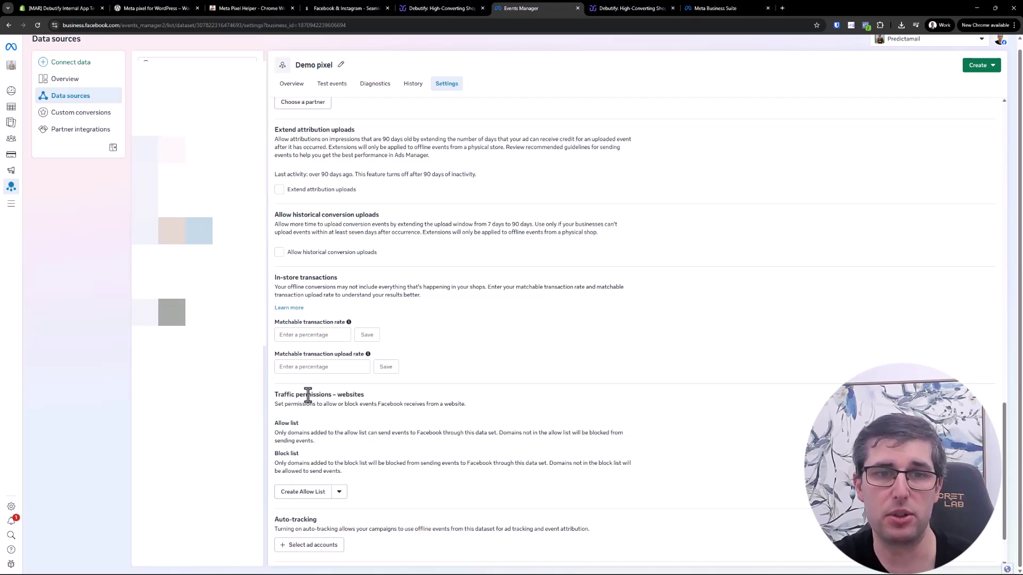
pyautogui.moveTo(301, 398); pyautogui.dragTo(344, 397)
pyautogui.moveTo(312, 433); pyautogui.dragTo(393, 441)
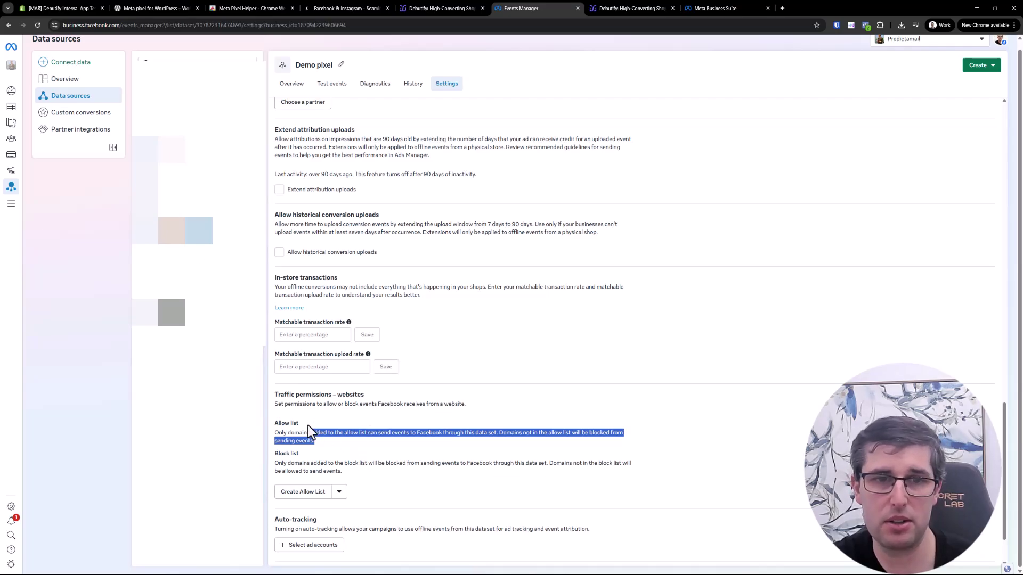
pyautogui.moveTo(297, 405); pyautogui.dragTo(372, 408)
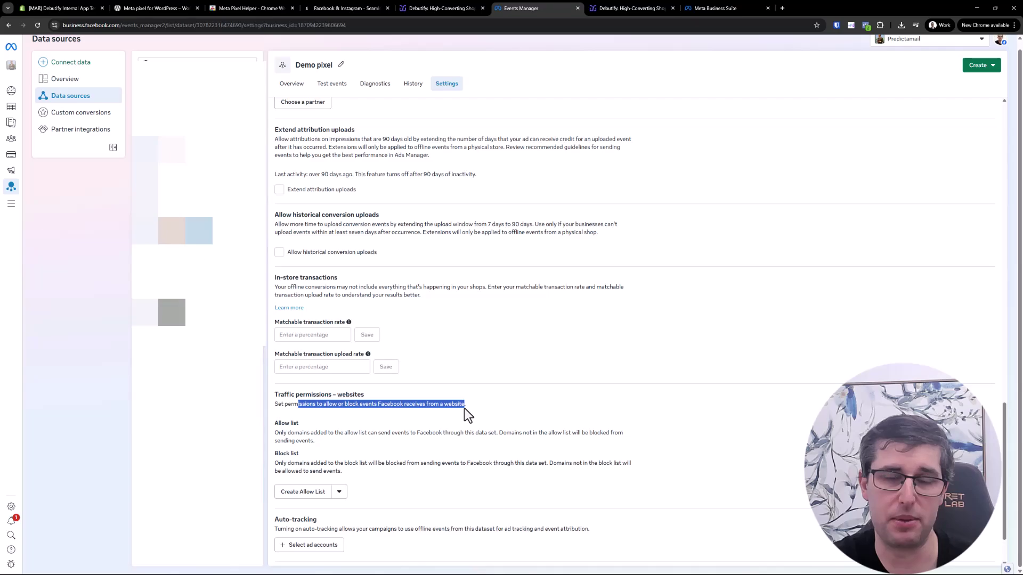
pyautogui.moveTo(289, 432); pyautogui.dragTo(328, 436)
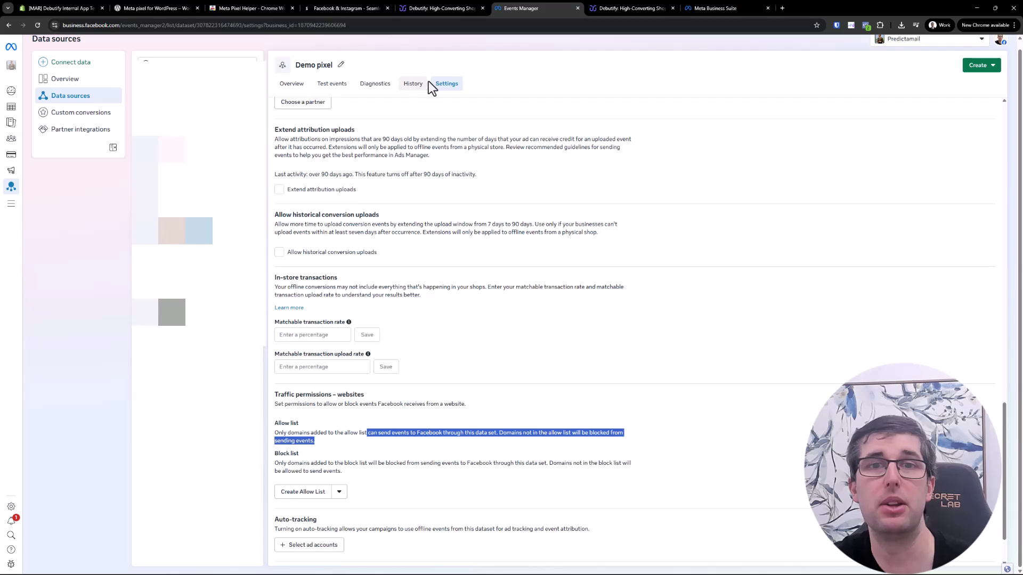
# Step: Dismiss the event delay notice in the Demo pixel's test events and clear all recorded session activity
pyautogui.click(343, 87)
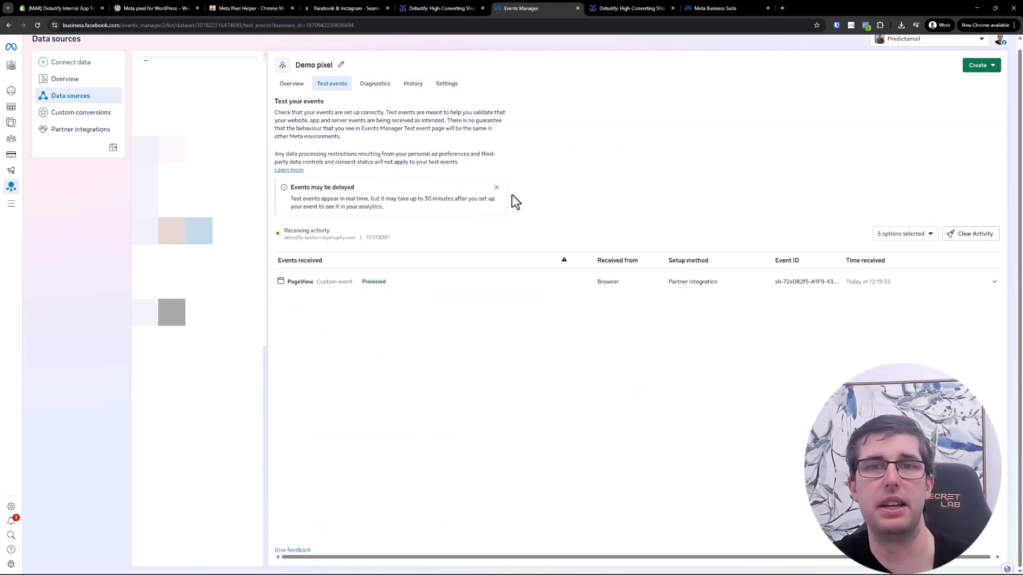
pyautogui.click(494, 186)
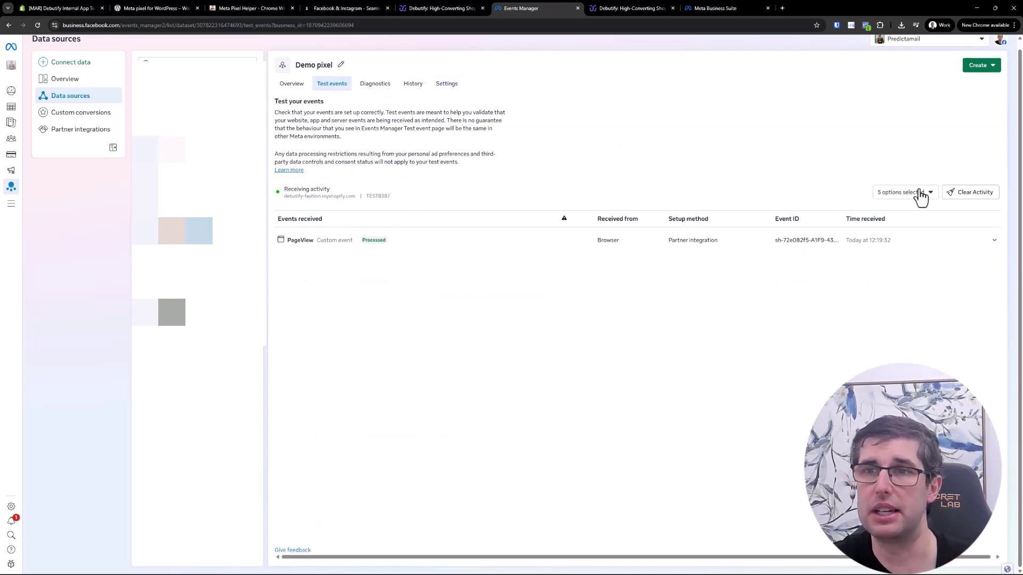
pyautogui.click(970, 195)
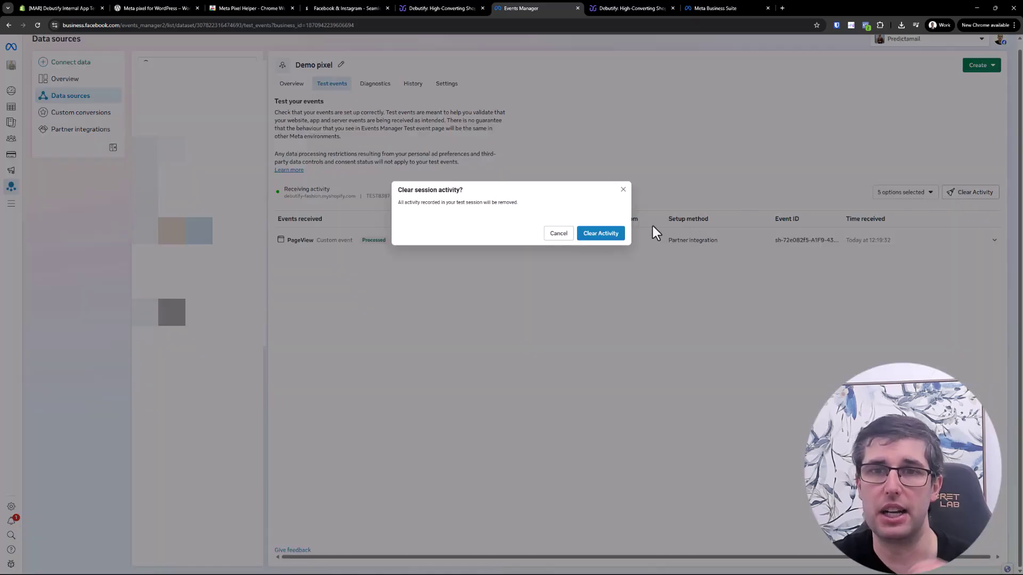
pyautogui.click(600, 233)
# Step: Close both open Debutify storefront pages, keeping Events Manager open
pyautogui.click(480, 3)
pyautogui.click(482, 8)
pyautogui.click(577, 9)
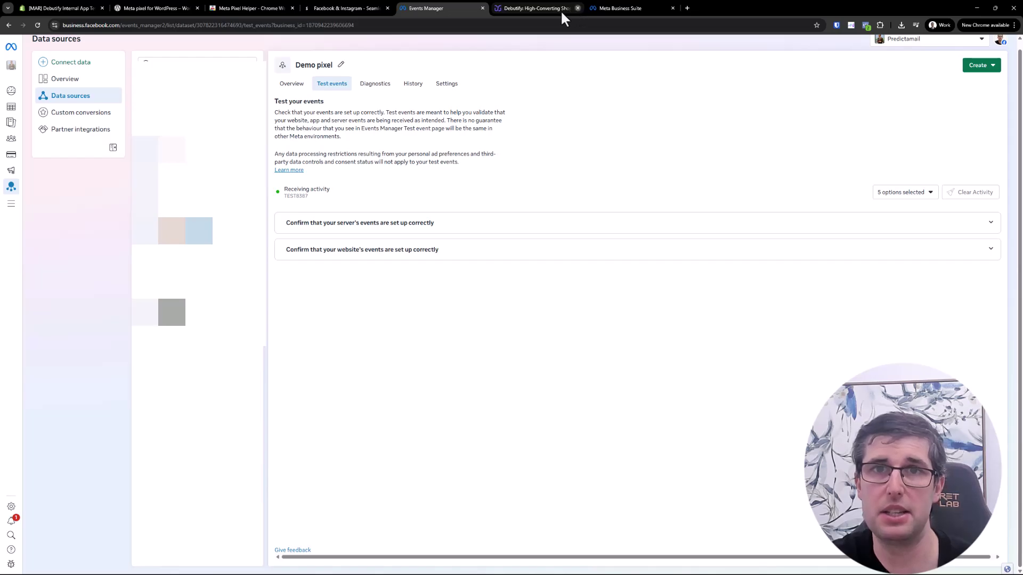
# Step: Run the website event test on debutify-fashion.myshopify.com, check the store with Meta Pixel Helper, and return to the received events
pyautogui.click(380, 256)
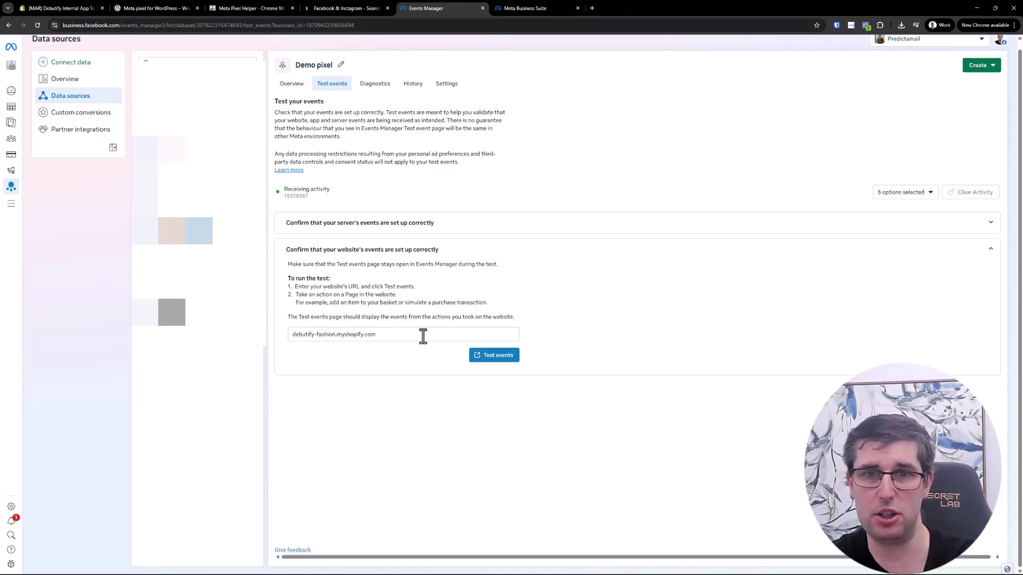
pyautogui.click(497, 355)
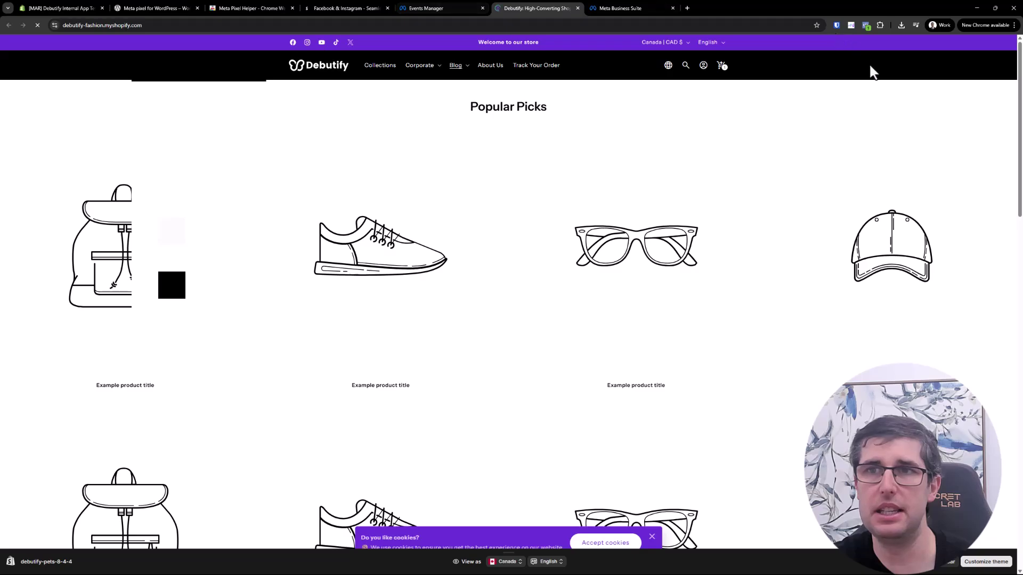
pyautogui.click(865, 24)
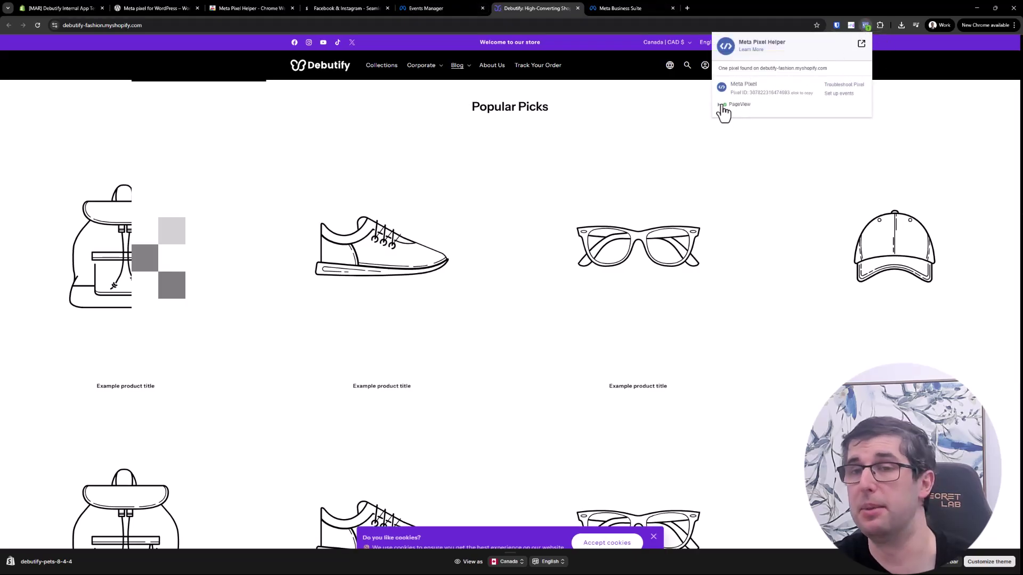
pyautogui.click(456, 8)
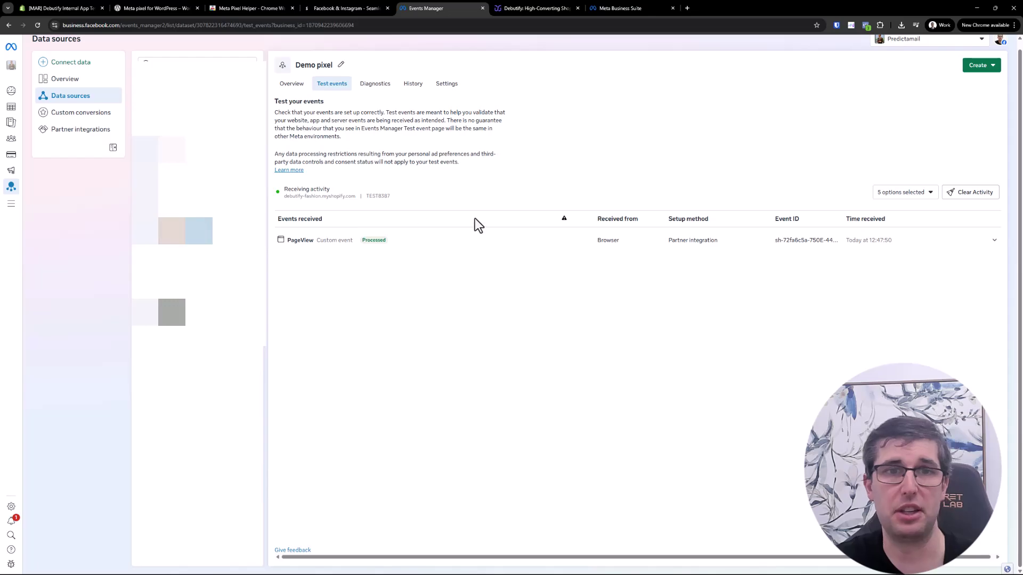
# Step: Visit the storefront's Collections page and inspect the URL and details of its PageView event in the test events
pyautogui.click(526, 5)
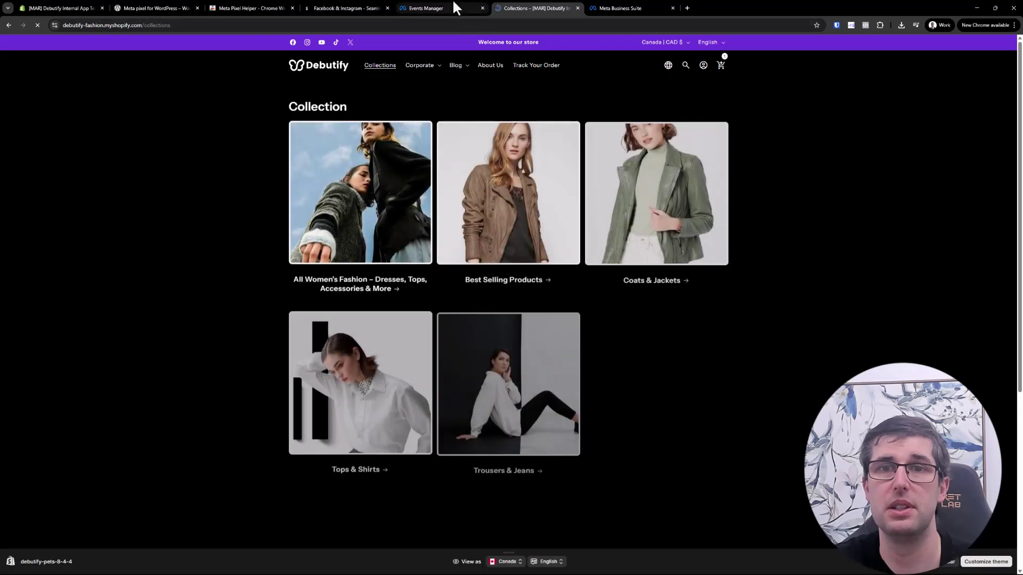
pyautogui.click(453, 6)
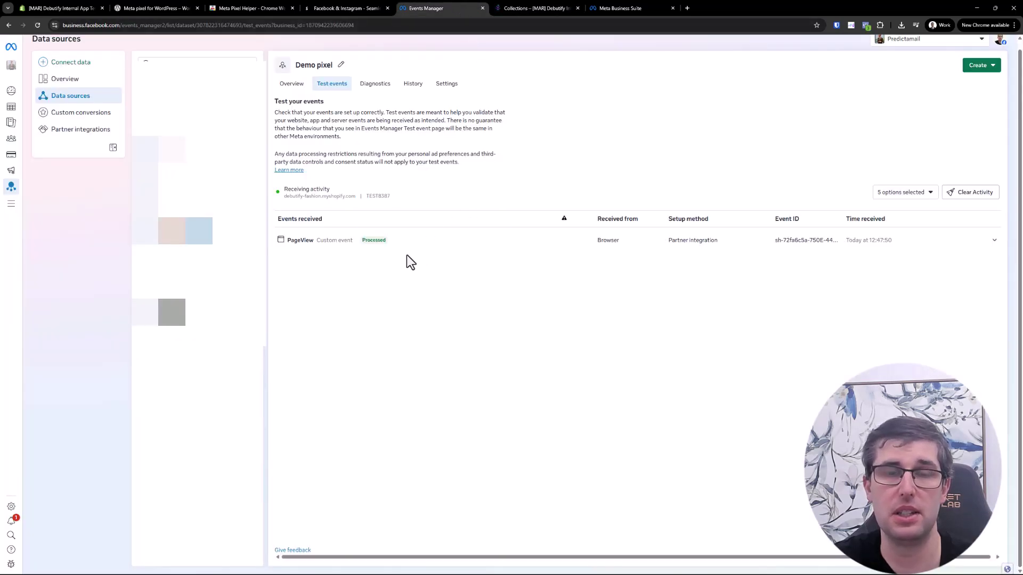
pyautogui.click(329, 250)
pyautogui.click(346, 246)
pyautogui.click(322, 242)
pyautogui.moveTo(296, 259); pyautogui.dragTo(416, 270)
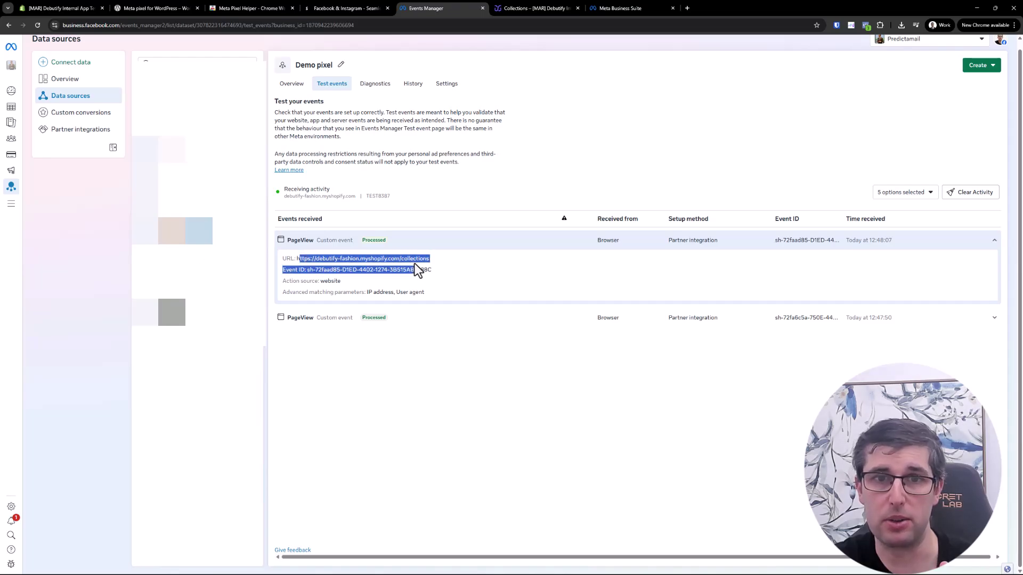
# Step: Compare the Collections page's PageView event ID in Meta Pixel Helper with the one in the Events Manager test events
pyautogui.click(508, 3)
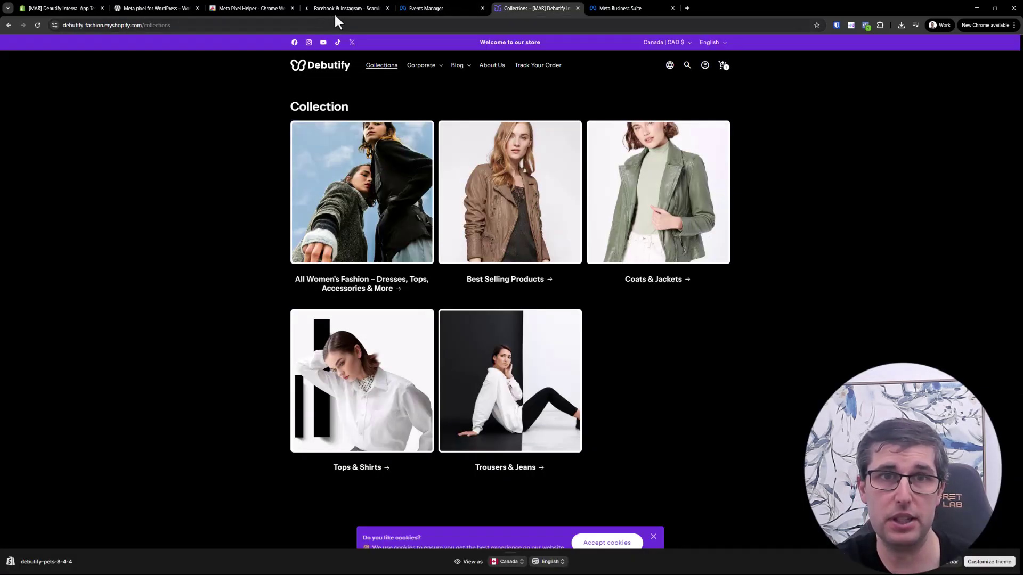
pyautogui.click(423, 8)
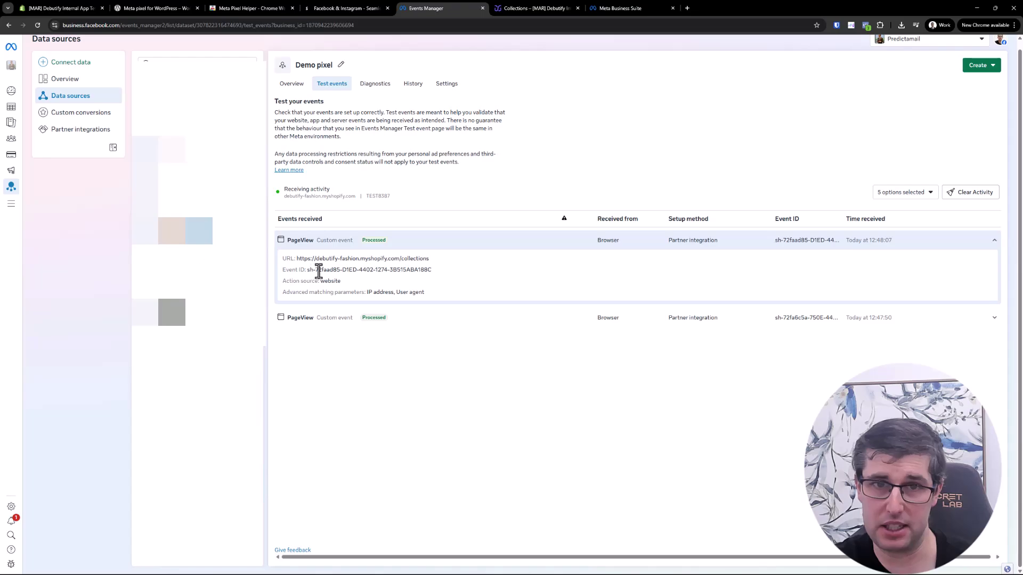
pyautogui.click(577, 1)
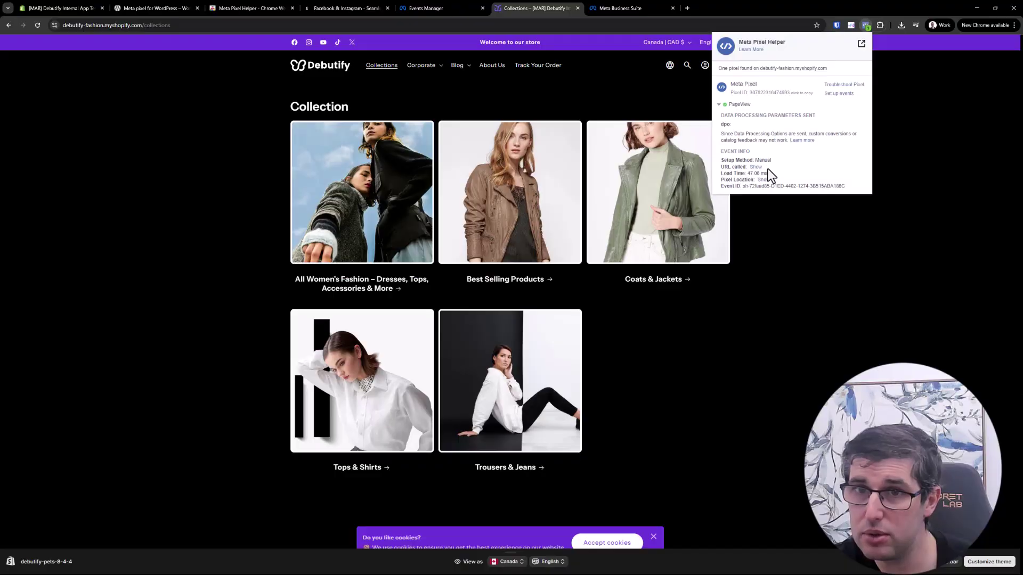
pyautogui.moveTo(747, 187); pyautogui.dragTo(849, 191)
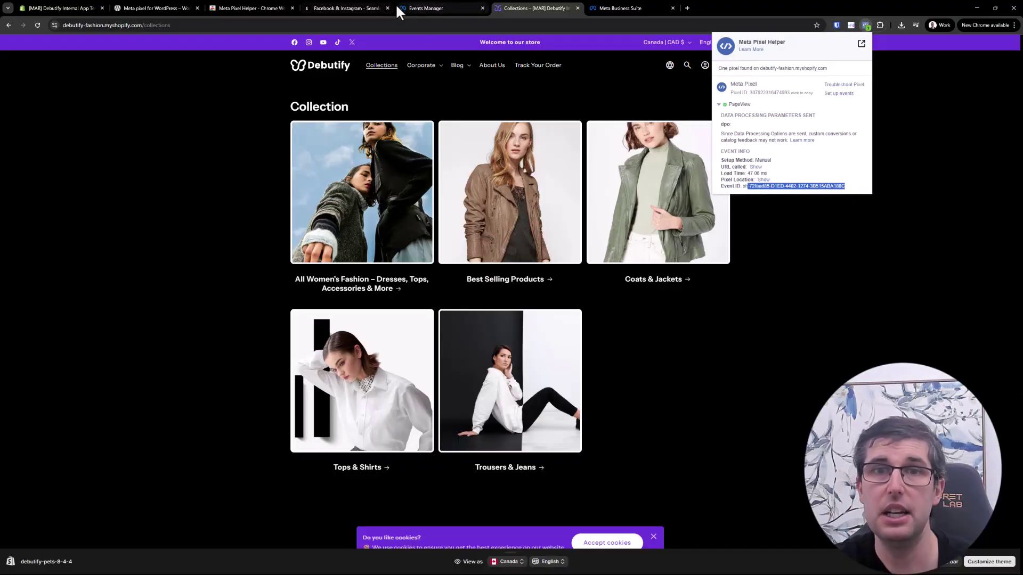
pyautogui.click(449, 1)
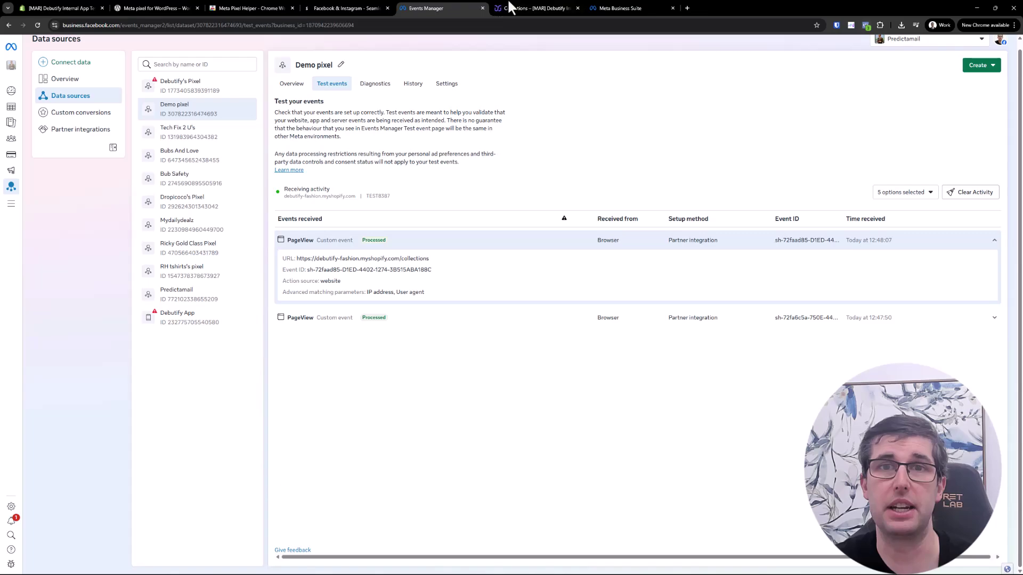
# Step: Open the Leather jacket product through the storefront's All Women's Fashion collection and add it to the cart
pyautogui.click(509, 2)
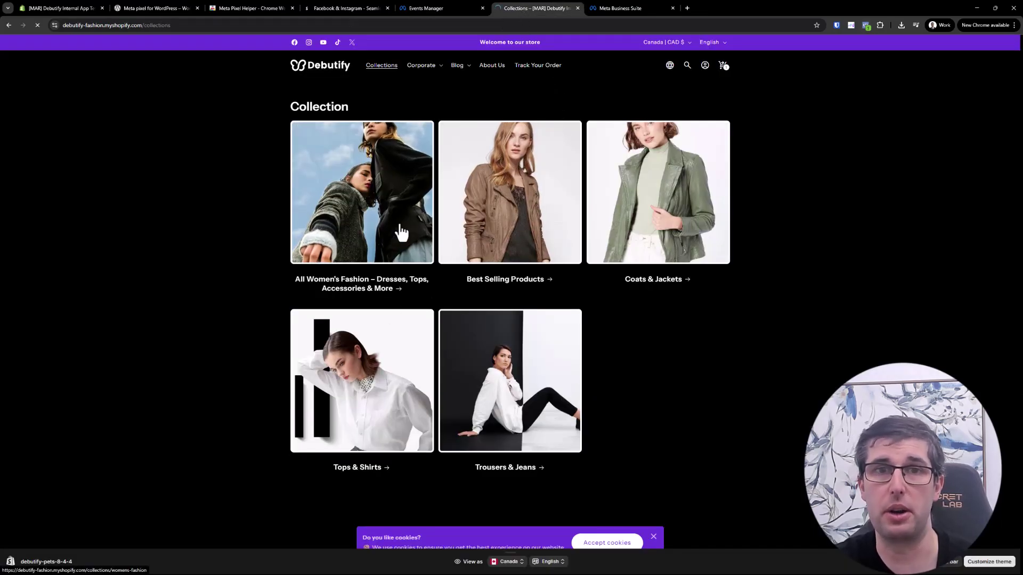
pyautogui.click(399, 230)
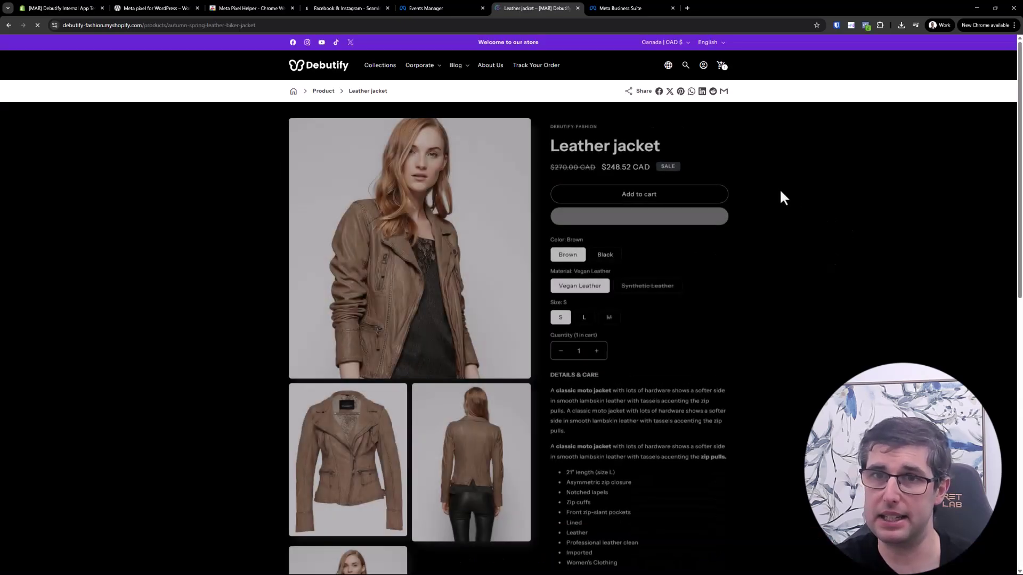
pyautogui.click(631, 193)
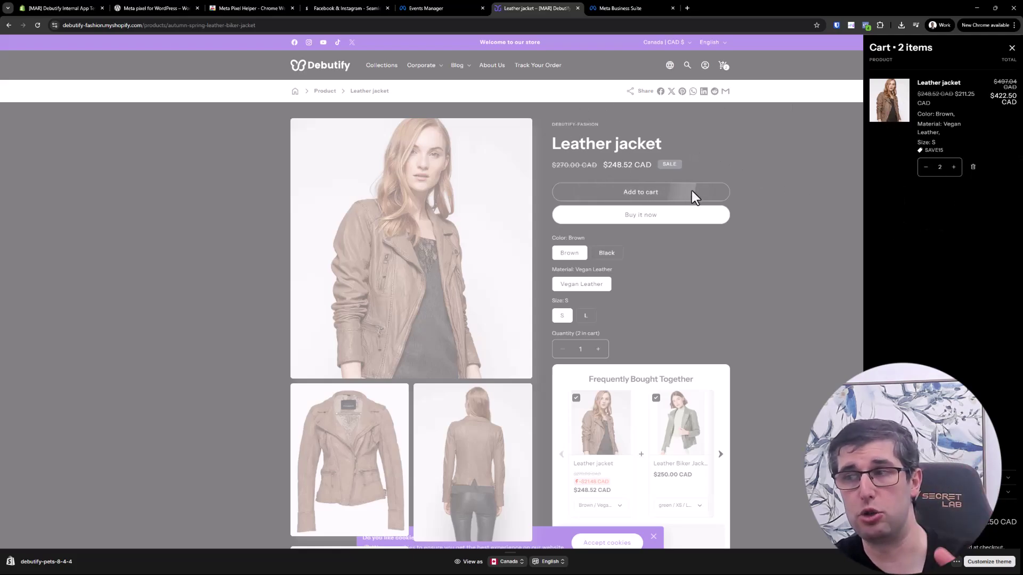
# Step: Inspect the Add to cart event's details in the test events and compare its value with the Leather jacket's storefront price
pyautogui.click(445, 7)
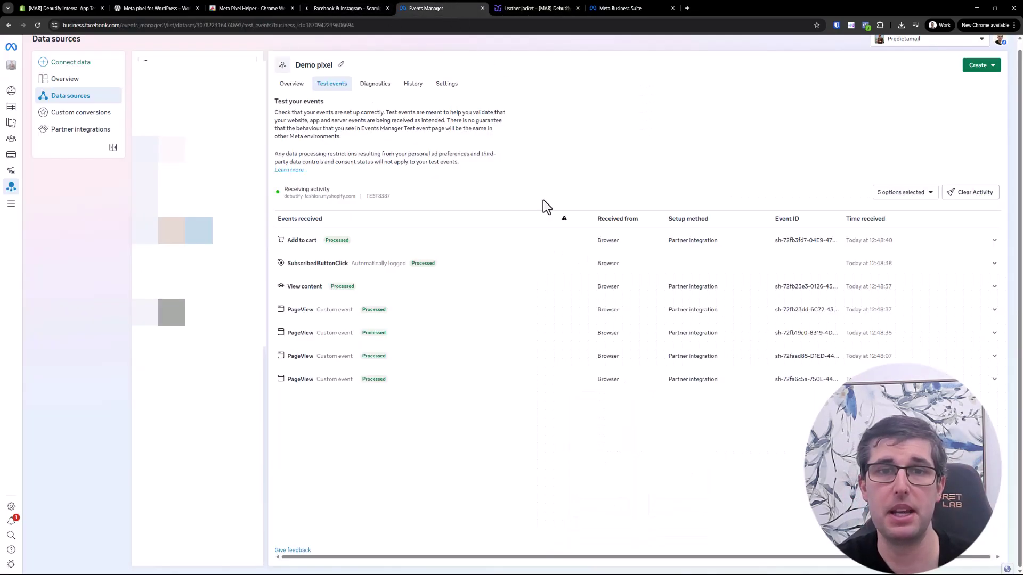
pyautogui.click(320, 248)
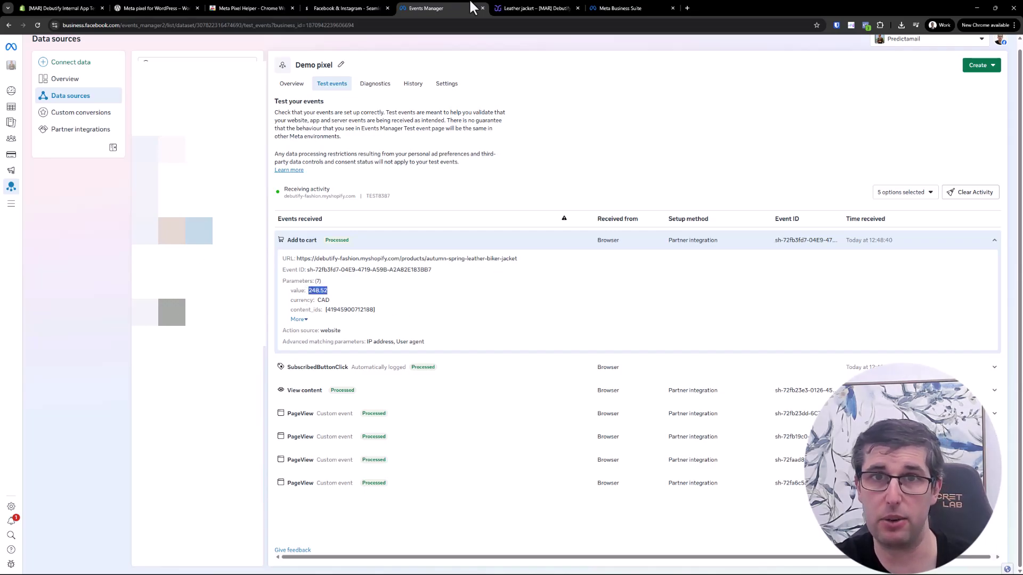
pyautogui.click(535, 8)
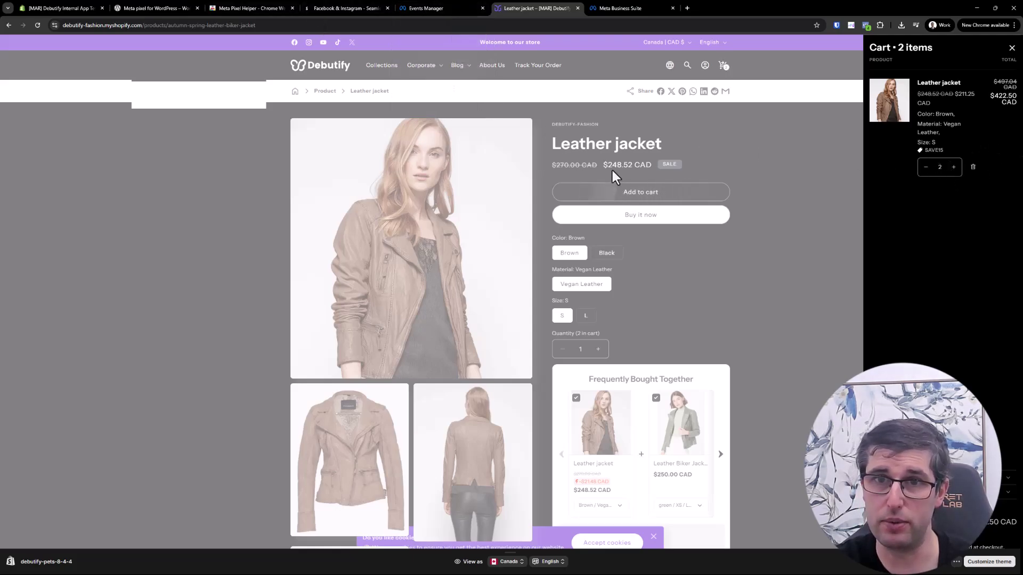
pyautogui.click(425, 8)
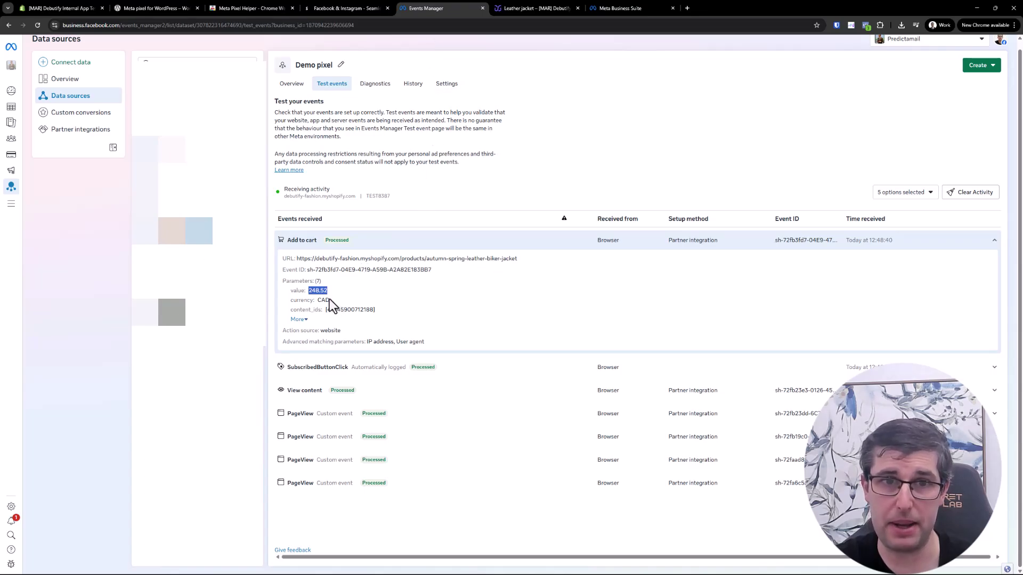
pyautogui.click(533, 8)
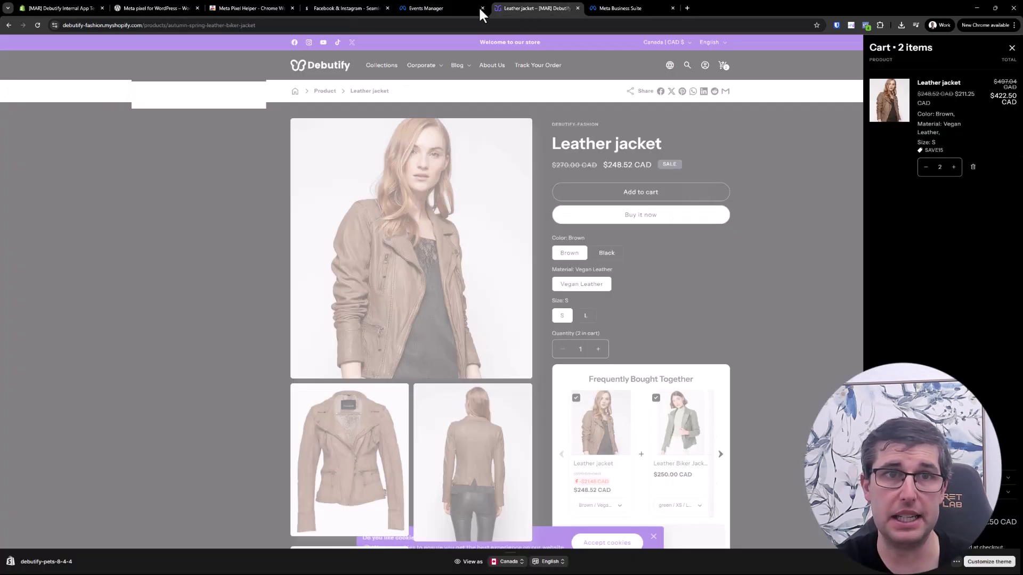
pyautogui.click(473, 9)
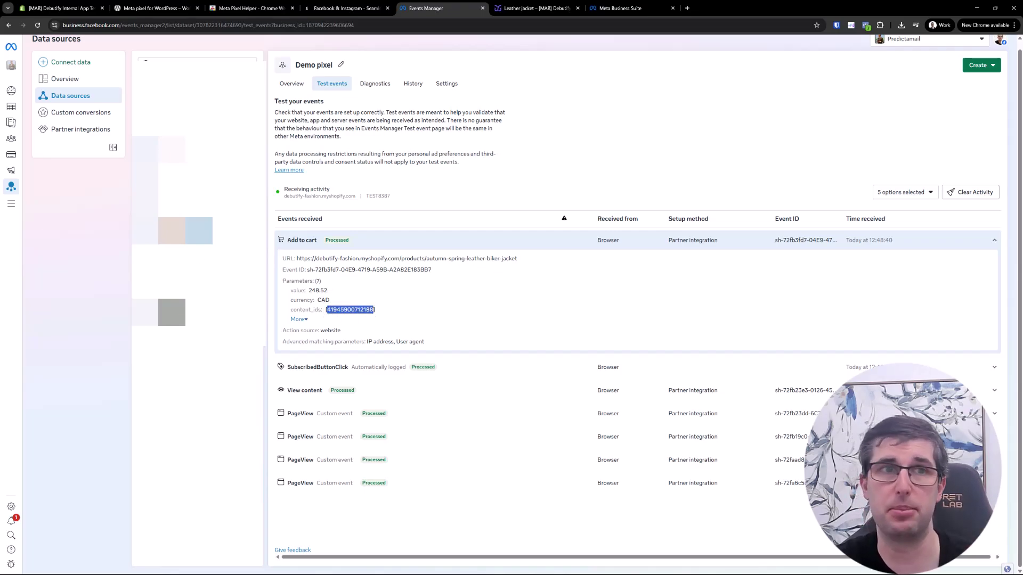
# Step: Switch to the Shopify admin, search the products for "leather jack", open Leather jacket, and check the product ID in its URL
pyautogui.click(59, 8)
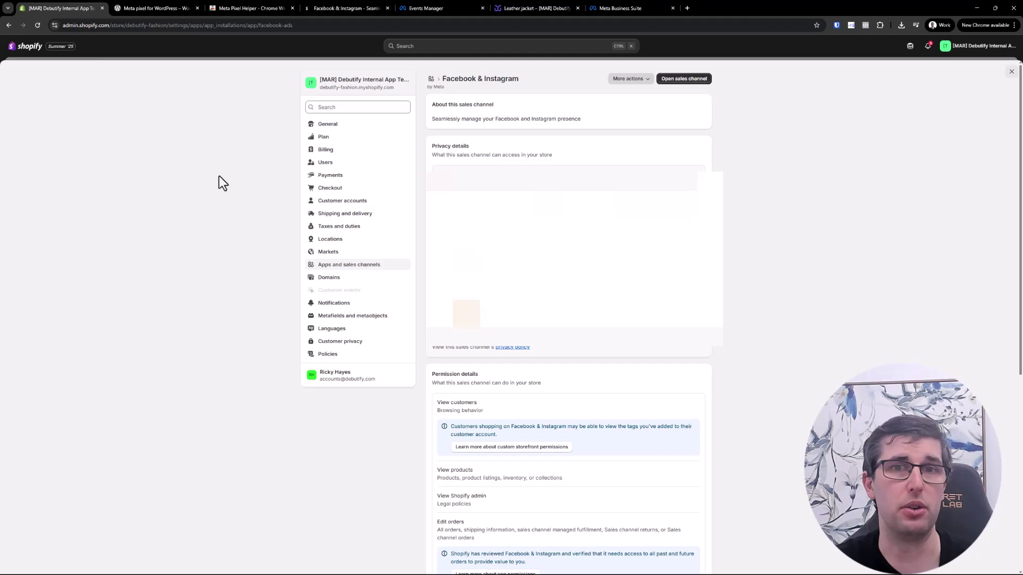
pyautogui.click(1011, 71)
pyautogui.click(32, 89)
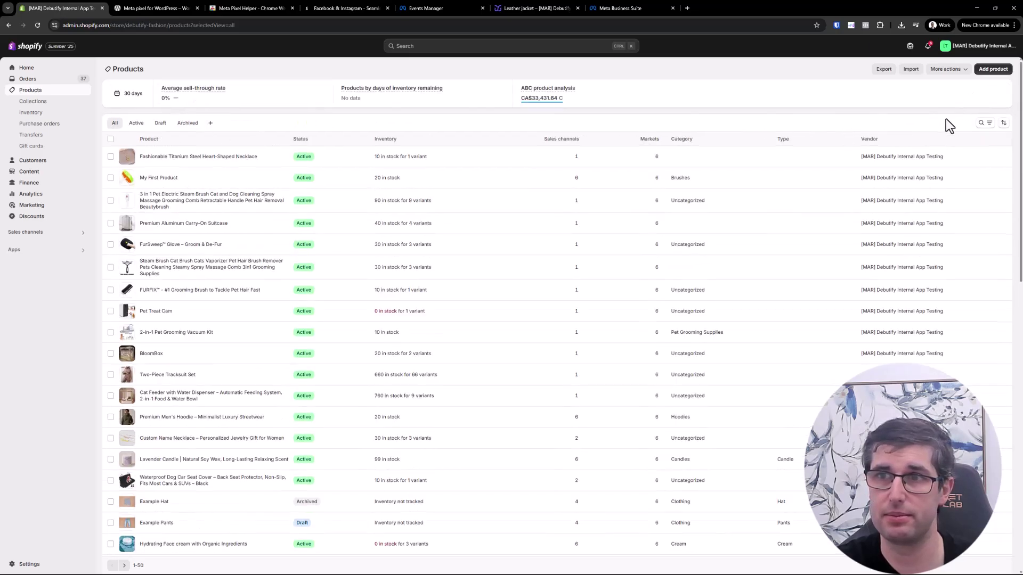
pyautogui.click(984, 125)
pyautogui.write('le')
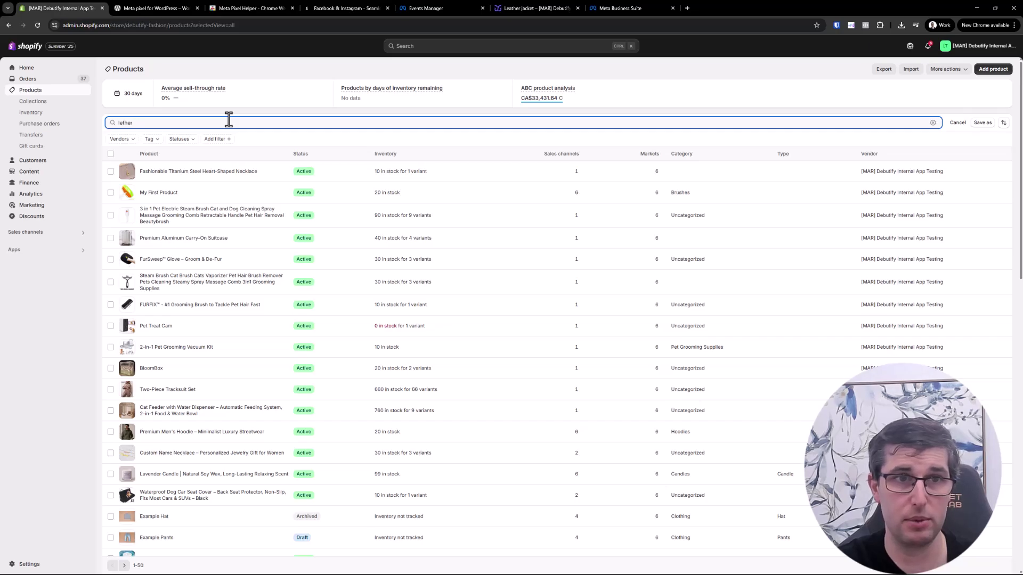
pyautogui.write('ather jack')
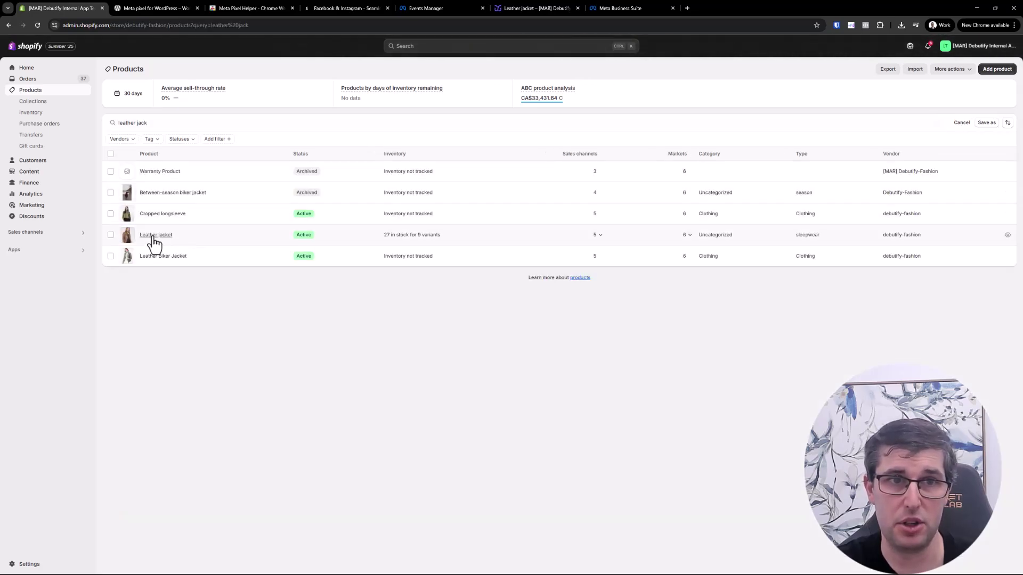
pyautogui.click(154, 240)
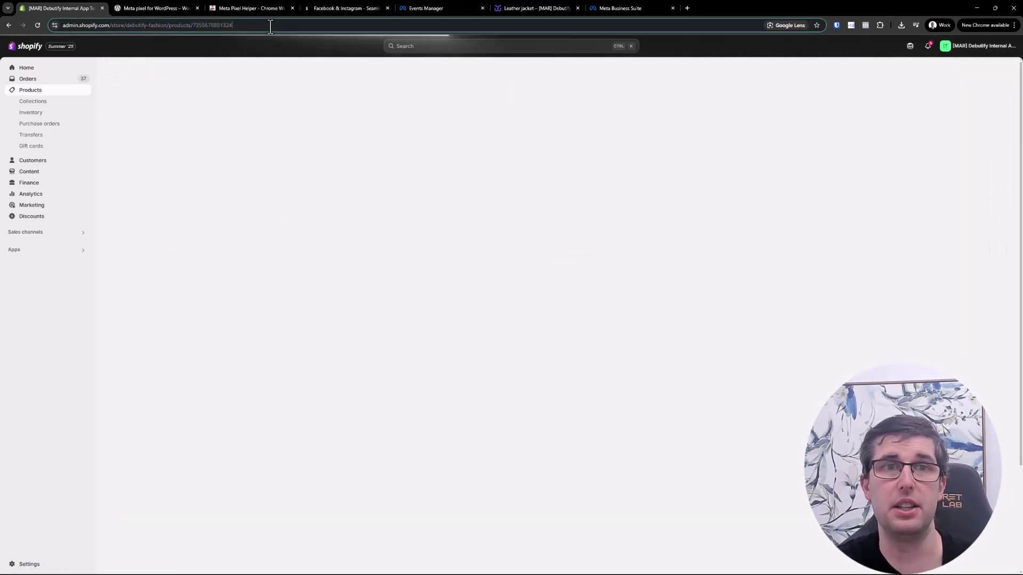
pyautogui.click(250, 25)
pyautogui.click(244, 27)
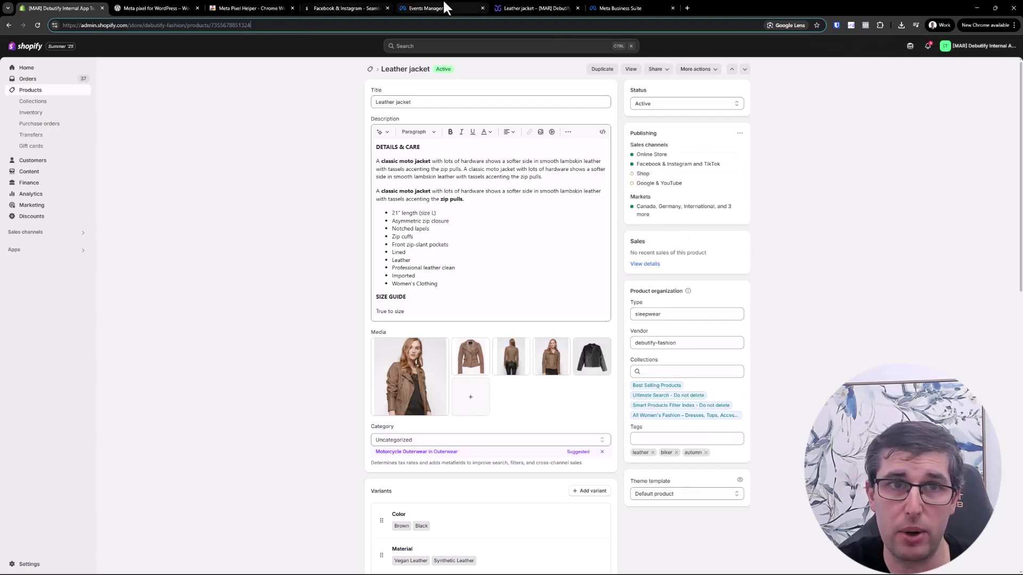
# Step: Examine the ViewContent and AddToCart event parameters on the Leather jacket storefront page with Meta Pixel Helper
pyautogui.click(516, 1)
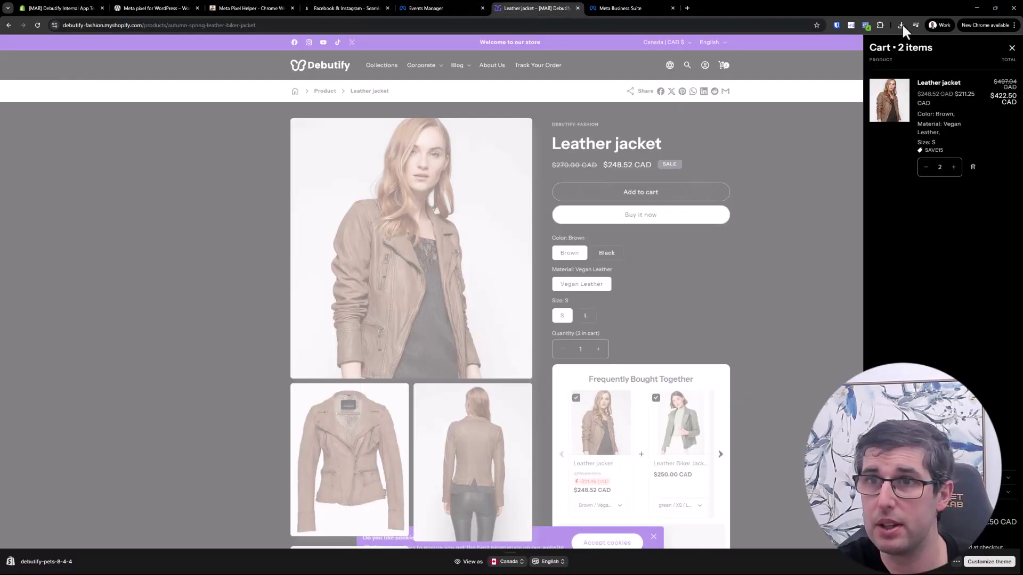
pyautogui.click(865, 24)
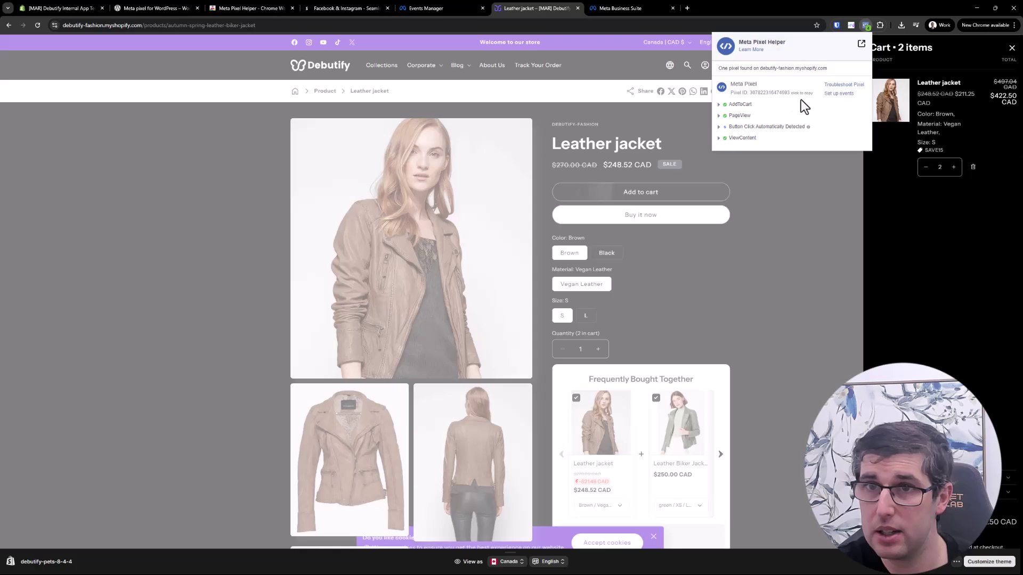
pyautogui.click(718, 137)
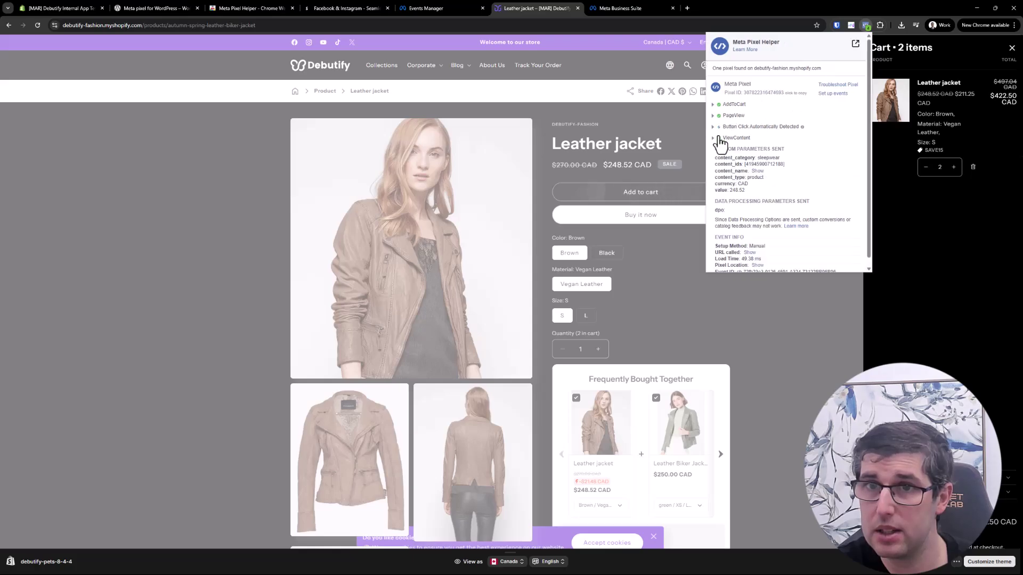
pyautogui.click(713, 105)
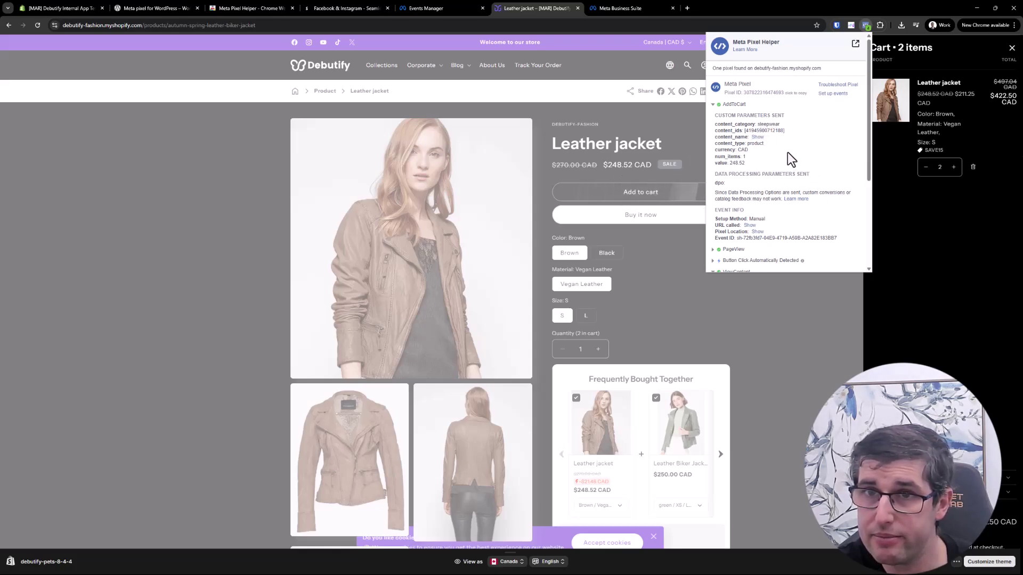
pyautogui.click(713, 105)
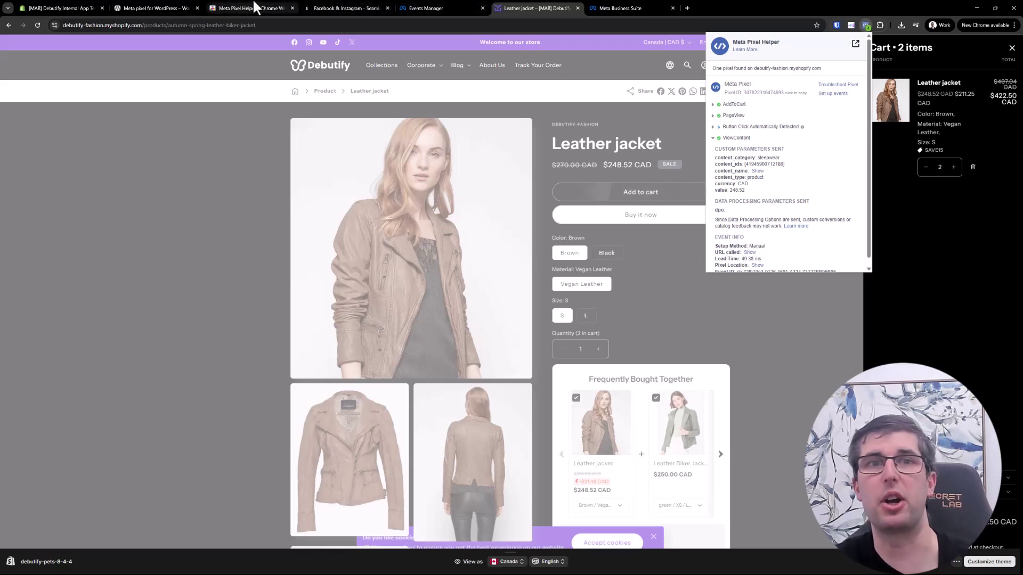
# Step: Show all parameters of the Add to cart test event in Events Manager, examine its content name, and collapse the event
pyautogui.click(454, 3)
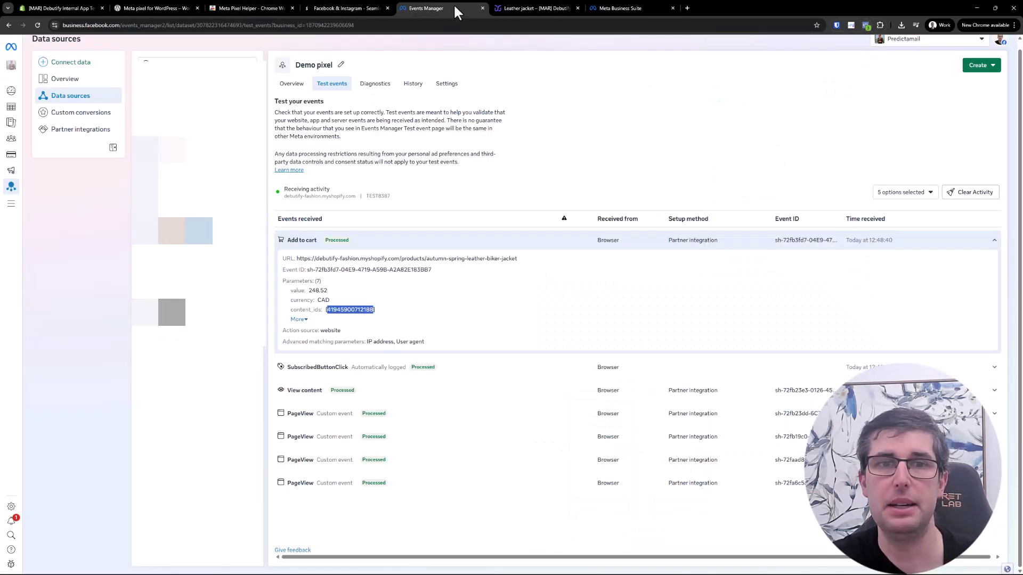
pyautogui.click(389, 319)
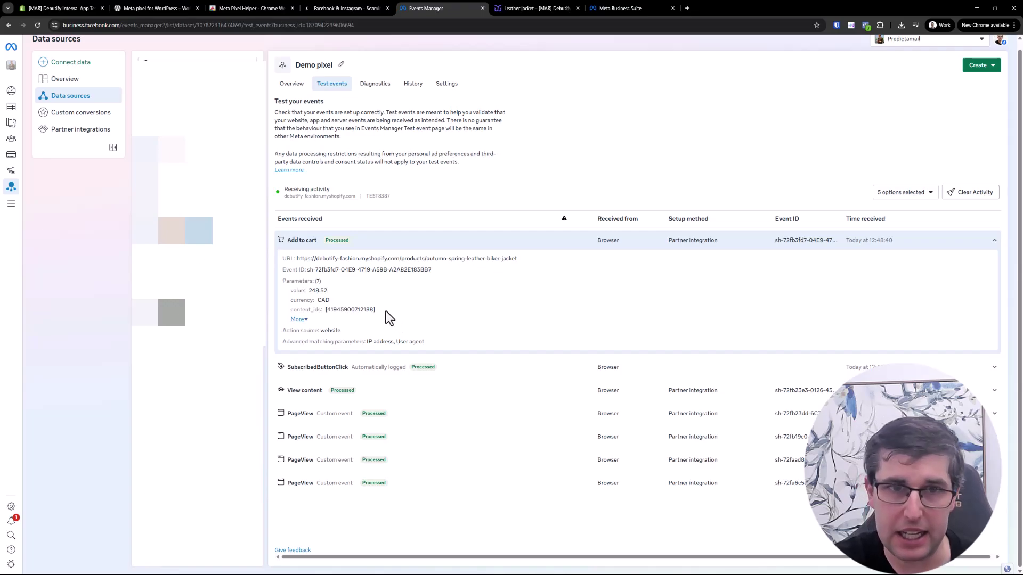
pyautogui.click(298, 320)
pyautogui.moveTo(346, 329); pyautogui.dragTo(381, 329)
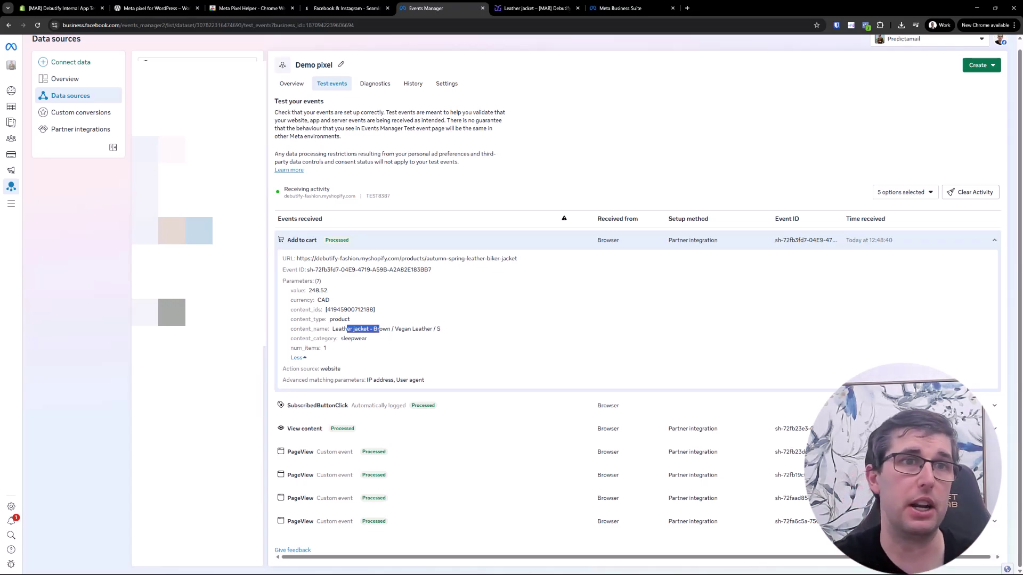
pyautogui.click(350, 8)
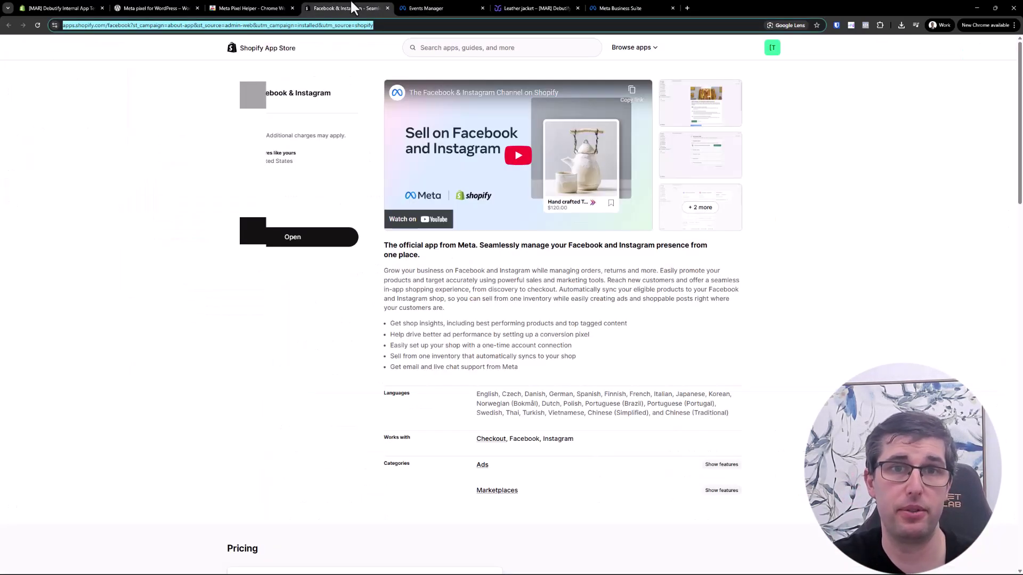
pyautogui.click(463, 8)
pyautogui.click(462, 248)
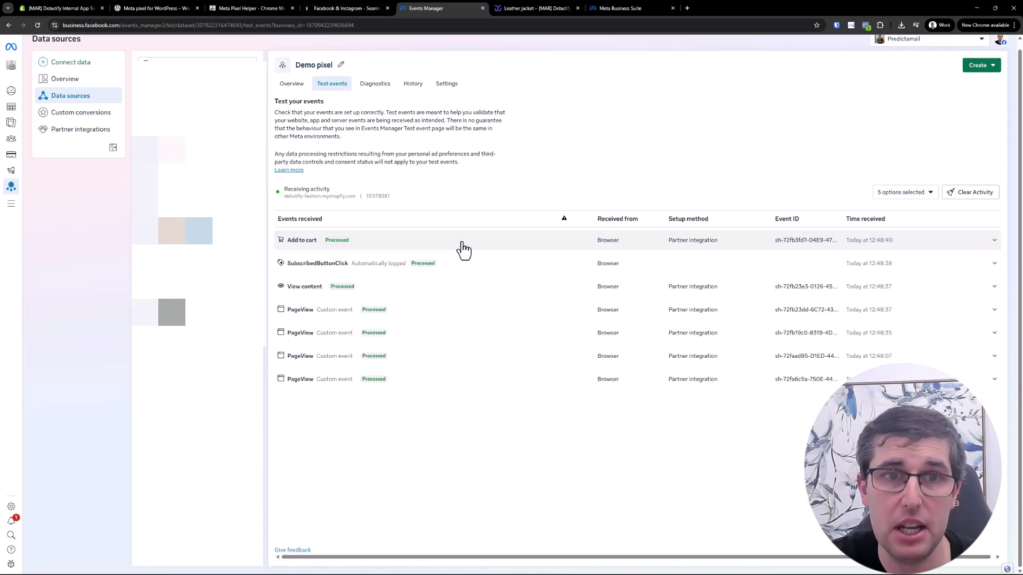
# Step: Switch to the Shopify admin and open the Facebook & Instagram sales channel
pyautogui.click(57, 10)
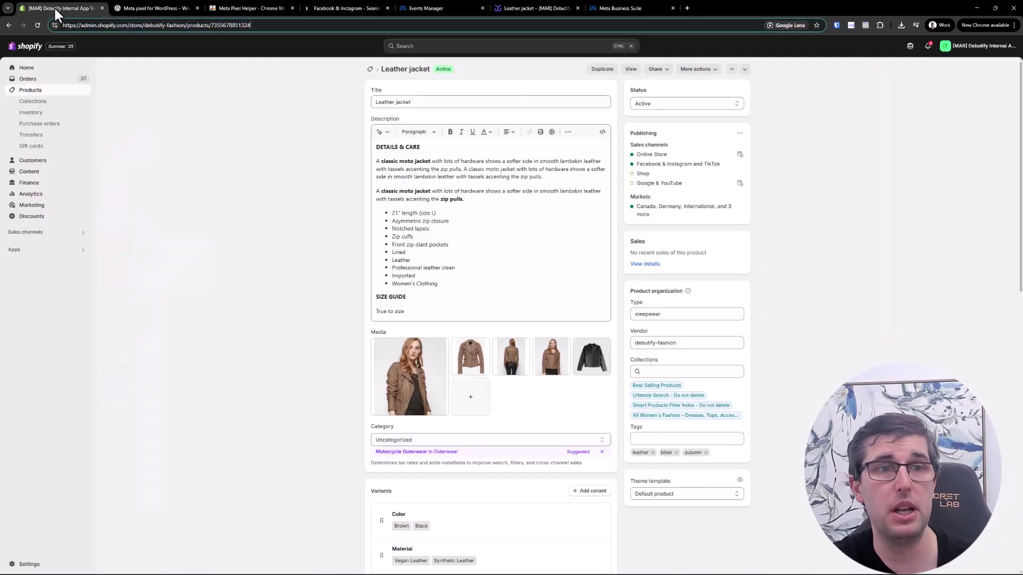
pyautogui.click(31, 235)
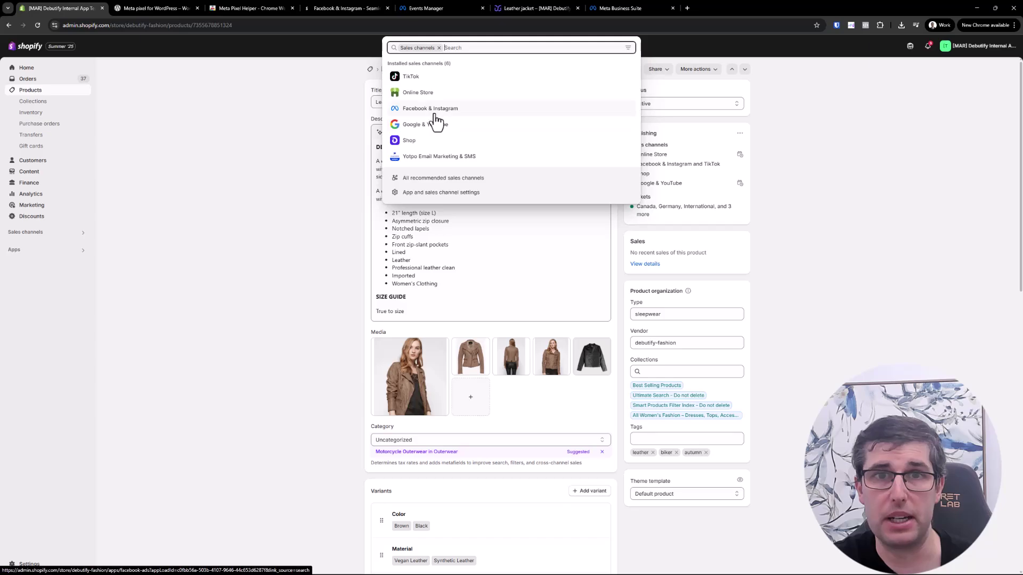
pyautogui.click(426, 77)
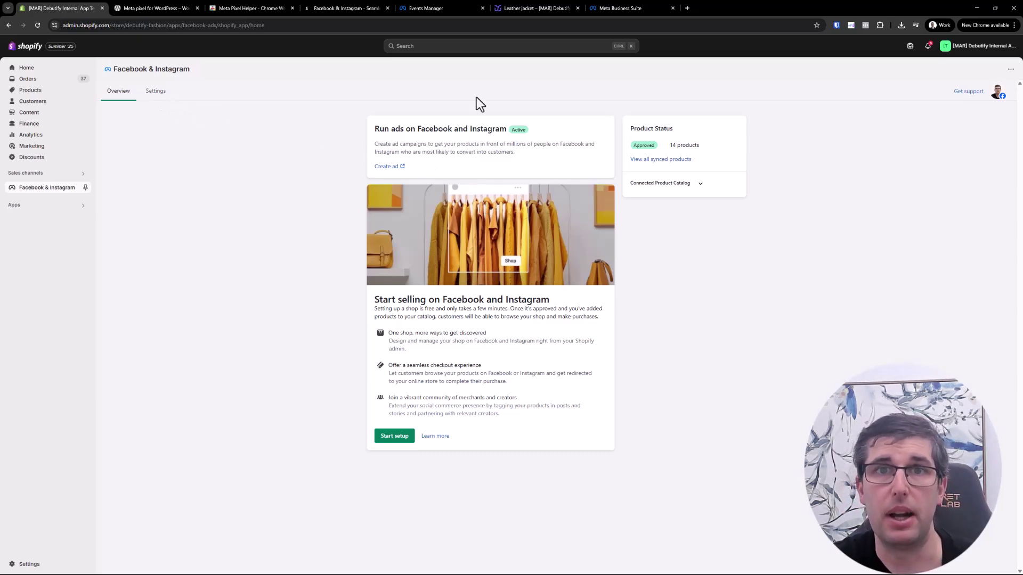
# Step: Return to Events Manager and open the Demo pixel's overview
pyautogui.click(442, 8)
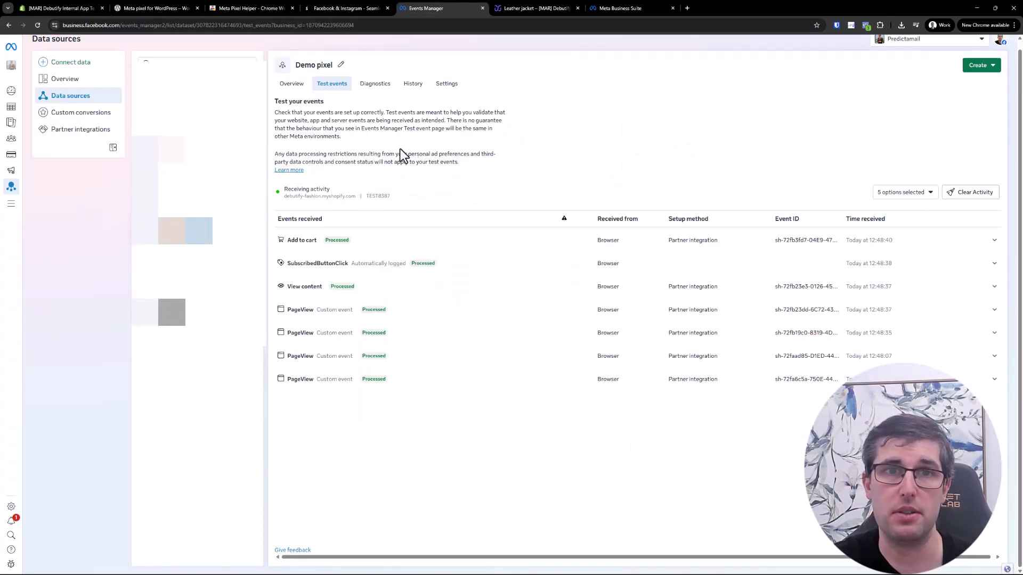
pyautogui.click(296, 86)
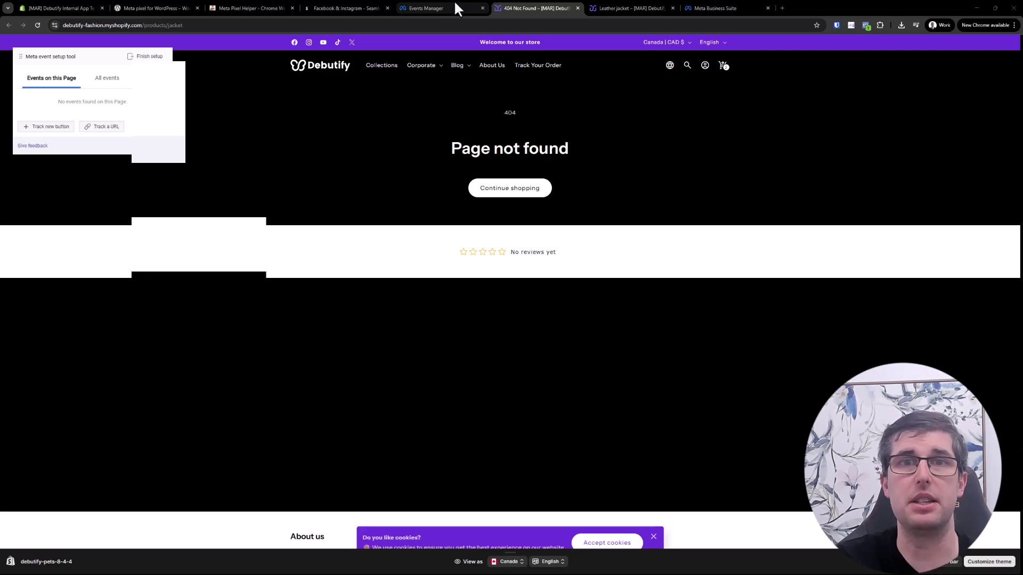
# Step: Return to Events Manager and read the Step 1 instructions in the Set up events dialog
pyautogui.click(455, 4)
pyautogui.moveTo(422, 166); pyautogui.dragTo(599, 166)
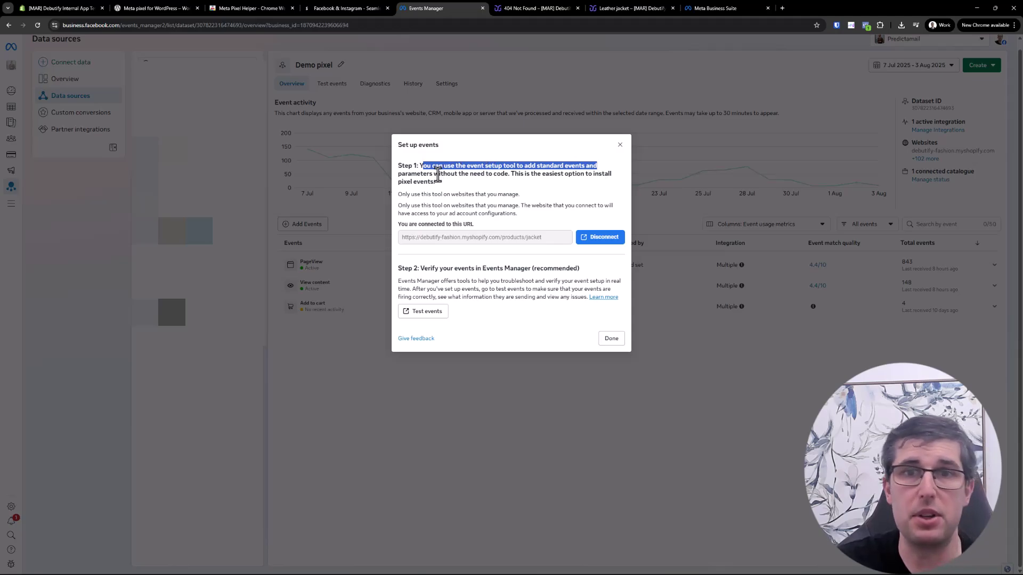
pyautogui.moveTo(438, 175); pyautogui.dragTo(498, 175)
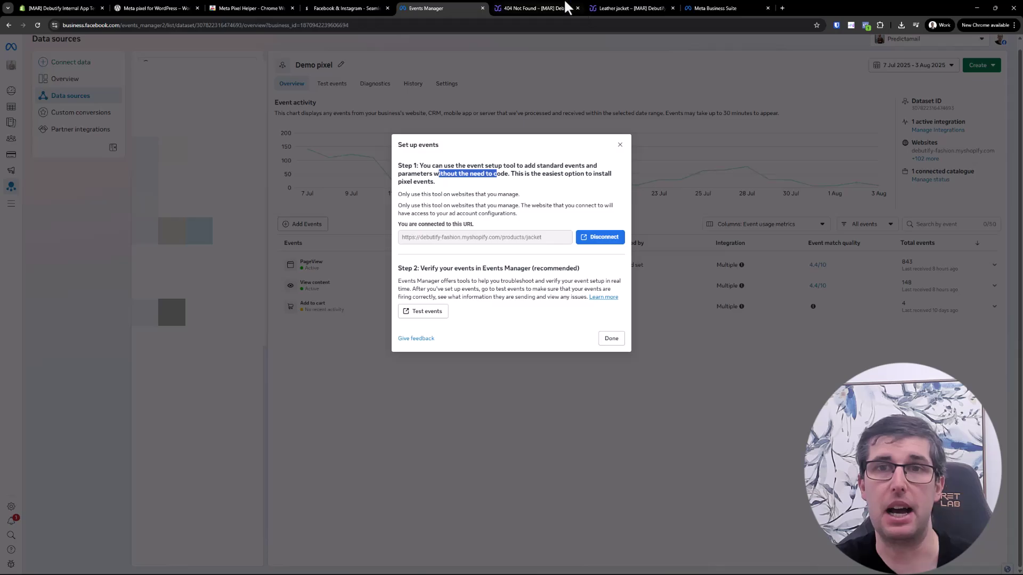
# Step: Switch to the storefront page with the event setup tool and review its list of all events
pyautogui.click(543, 4)
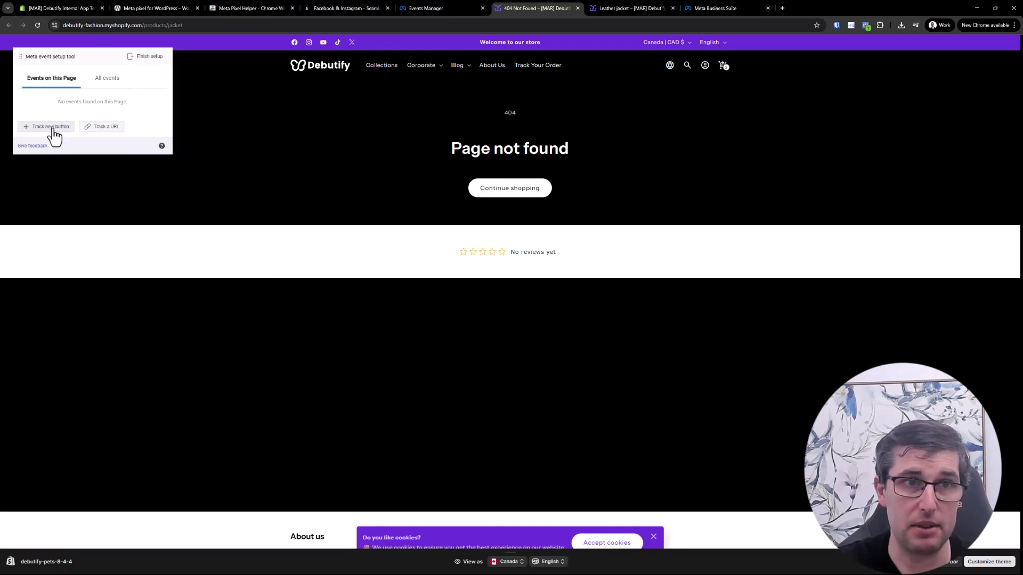
pyautogui.click(106, 78)
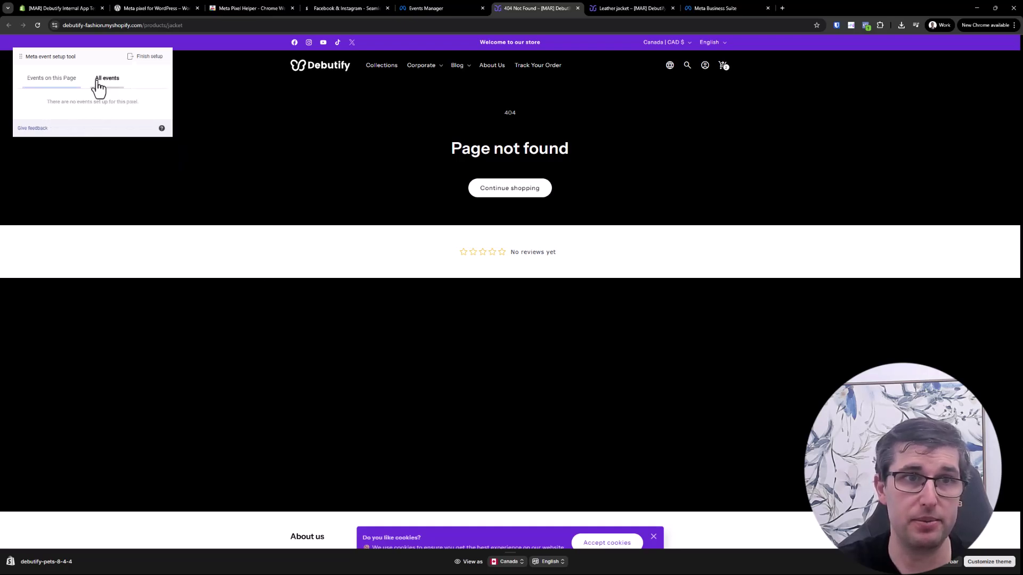
pyautogui.click(53, 79)
# Step: Start tracking a URL with the Add to cart event, using the URL equals rule for the jacket product page
pyautogui.click(103, 128)
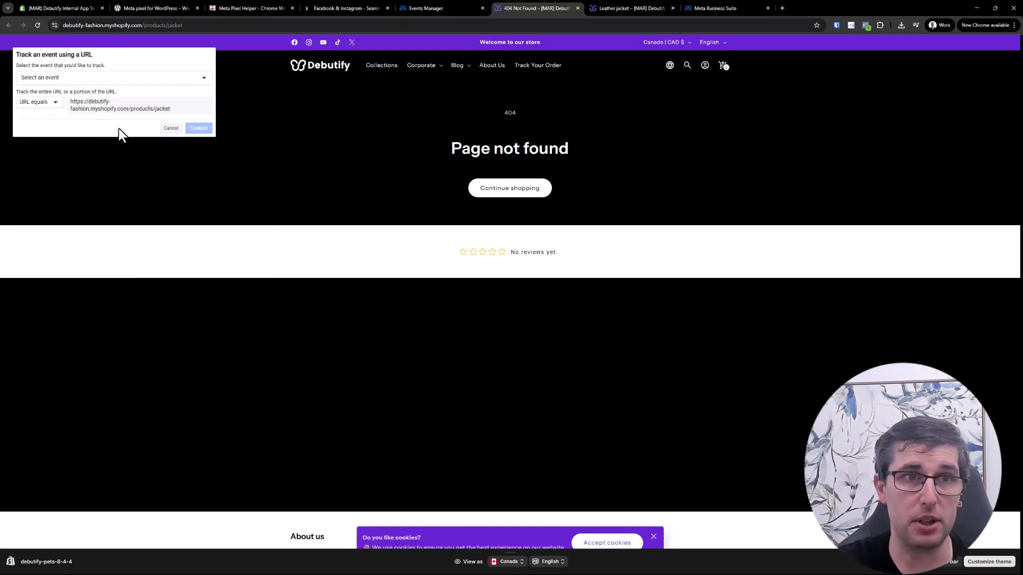
pyautogui.click(83, 79)
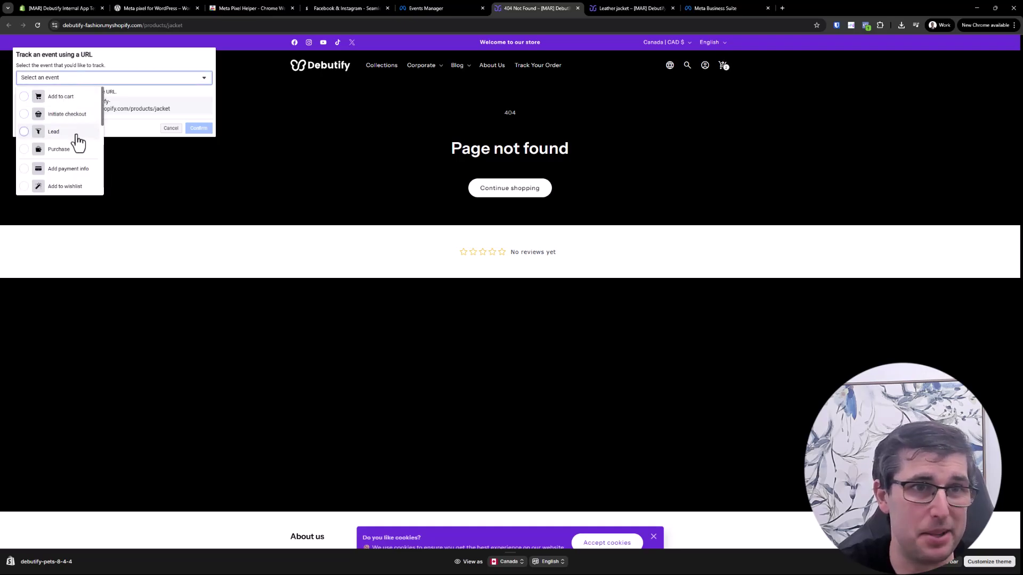
pyautogui.click(53, 98)
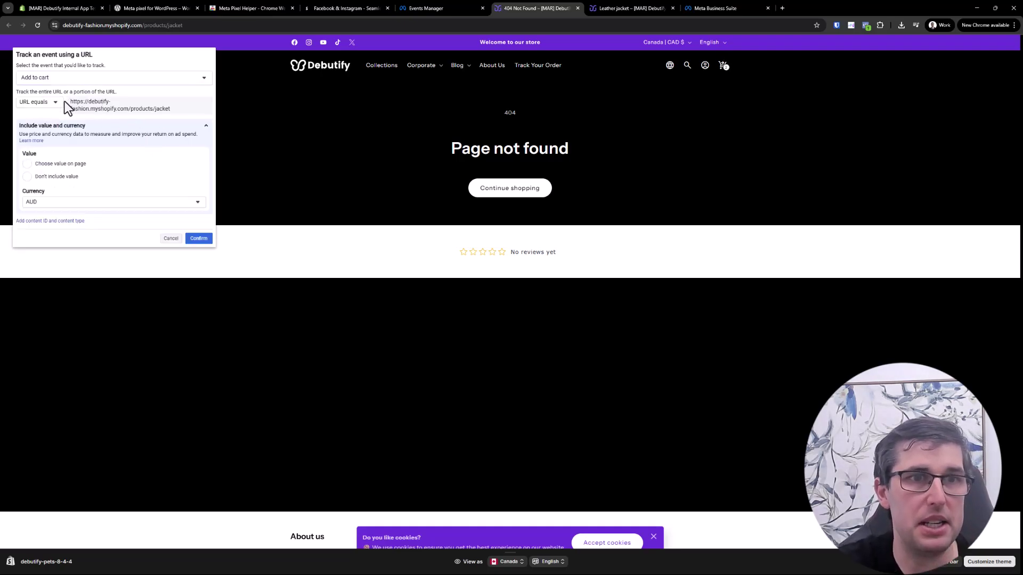
pyautogui.click(47, 101)
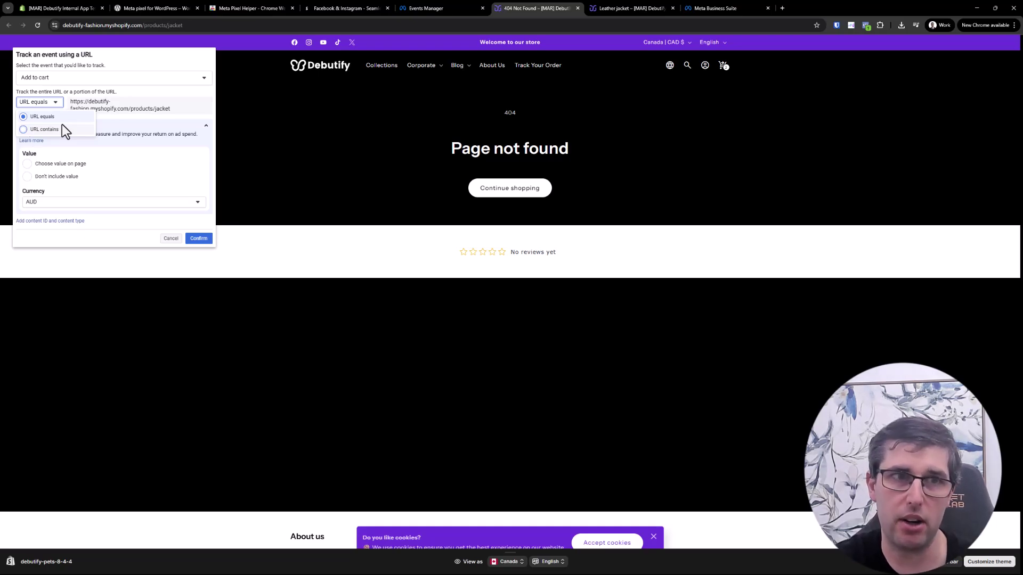
pyautogui.click(59, 117)
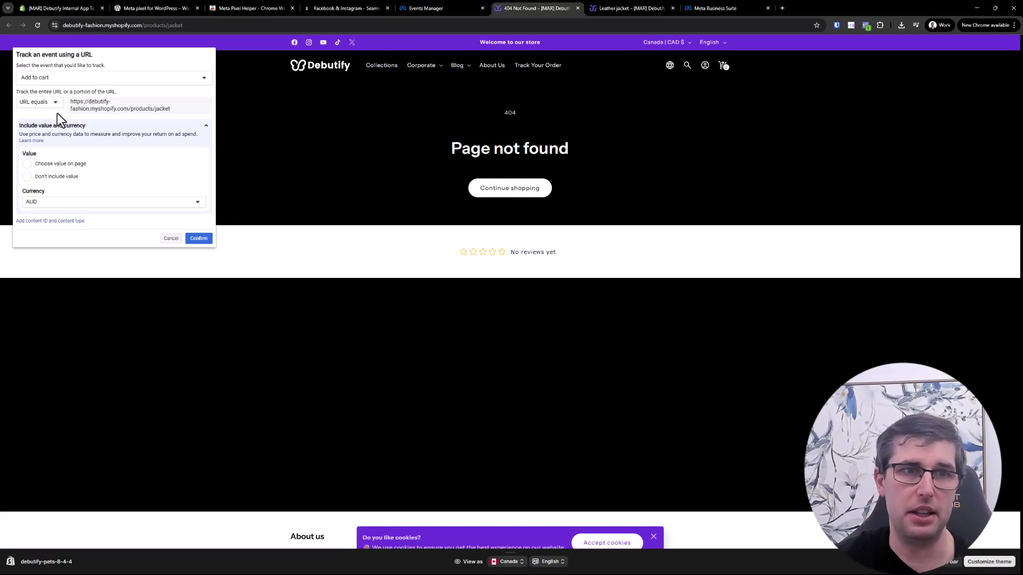
# Step: Try the on-page value option for the Add to cart event, and switch it to Don't include value
pyautogui.scroll(-1, 64, 155)
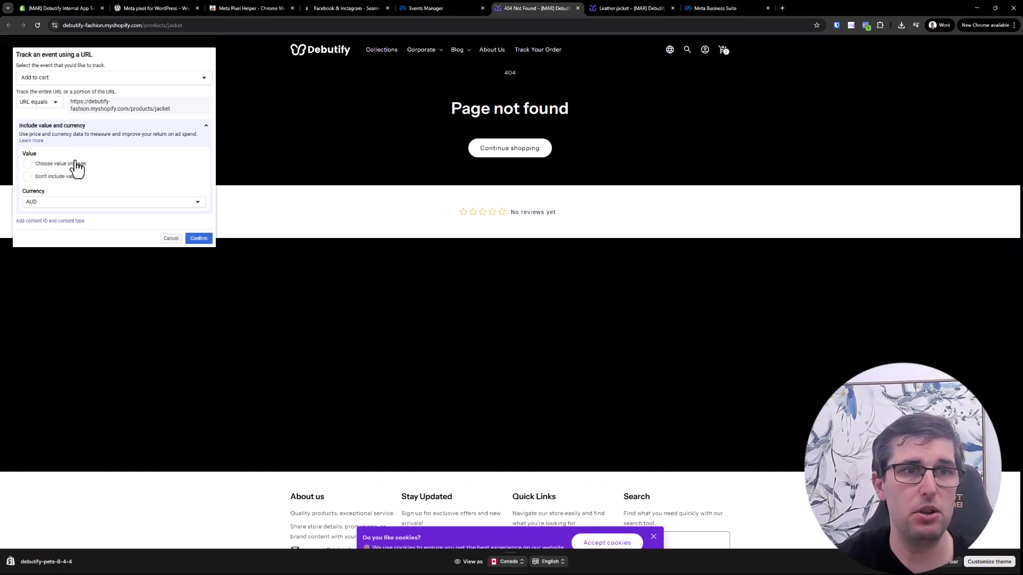
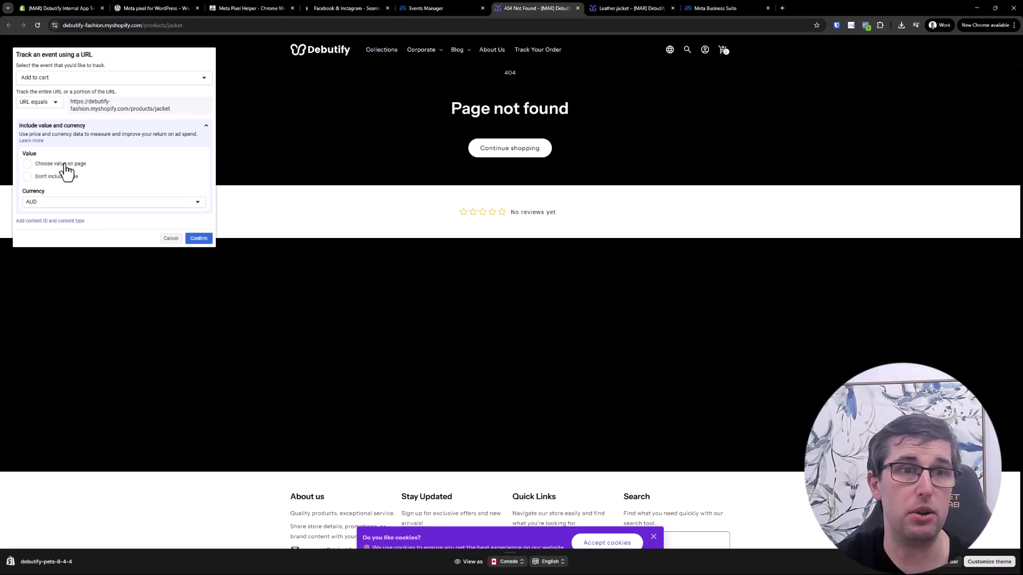
pyautogui.click(65, 166)
pyautogui.scroll(-2, 70, 194)
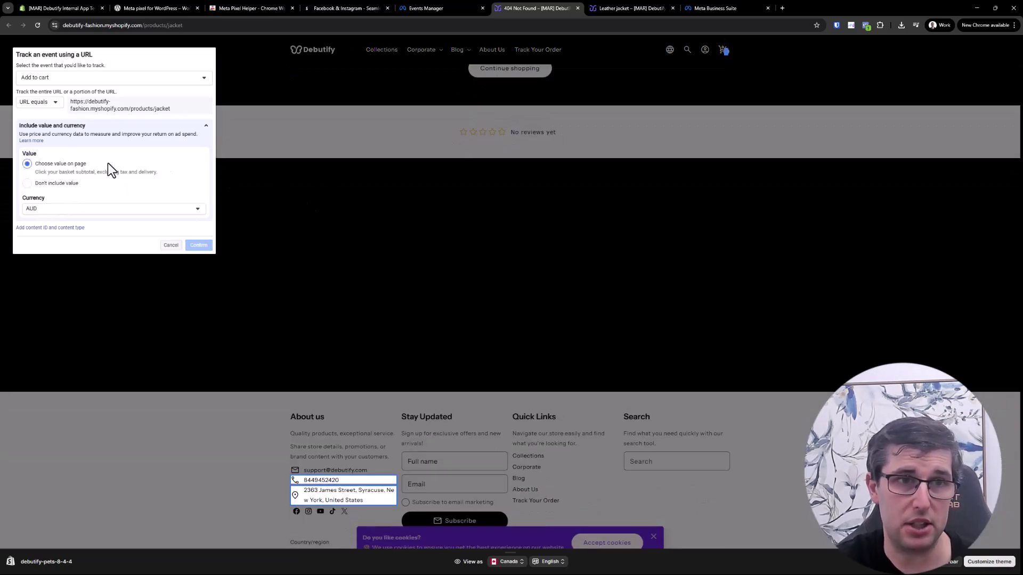
pyautogui.scroll(1, 110, 166)
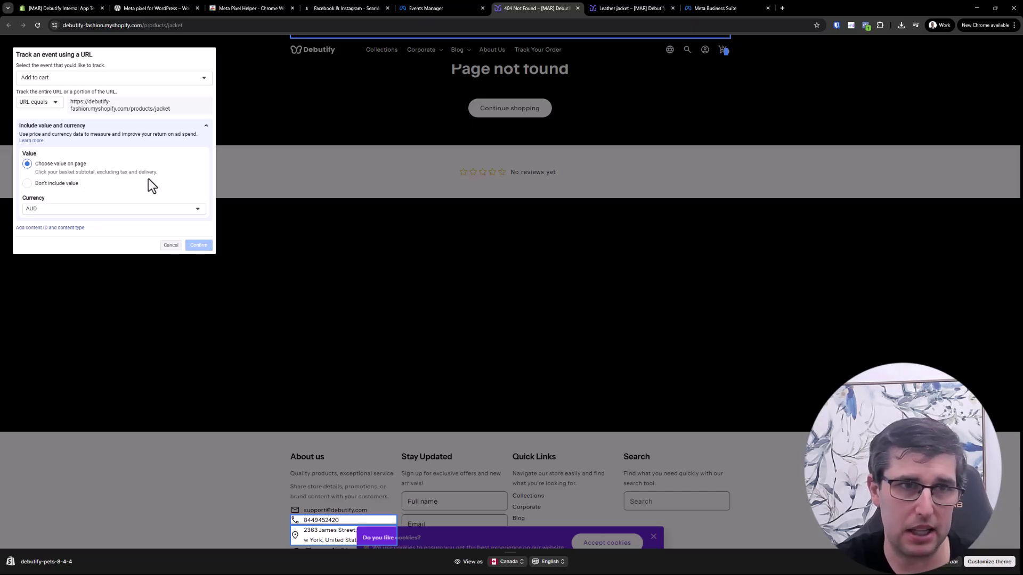
pyautogui.click(53, 183)
pyautogui.click(78, 201)
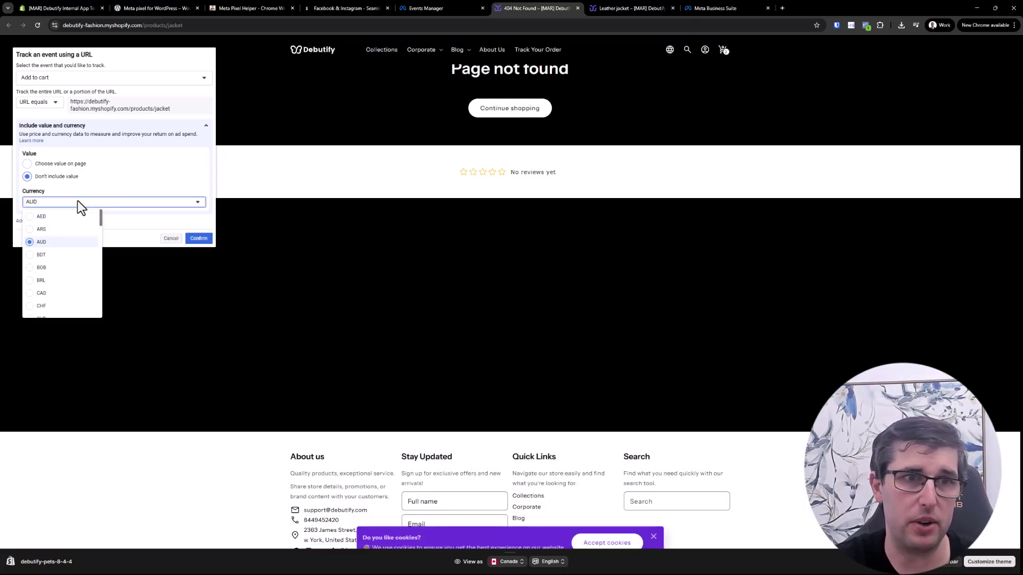
pyautogui.click(77, 200)
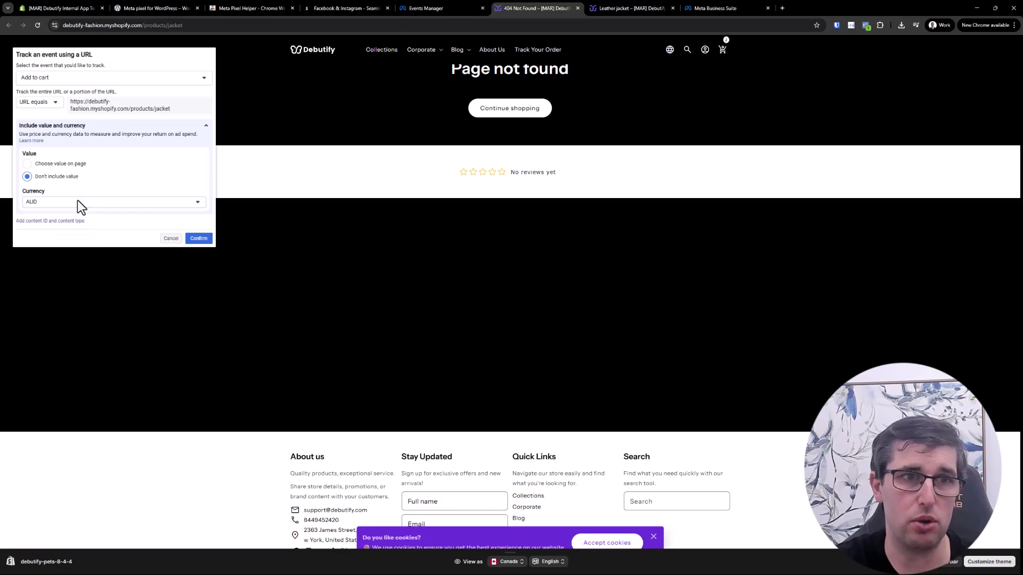
# Step: Show the content ID and content type settings, and change the tracked event to Lead with its value chosen on the page
pyautogui.click(49, 221)
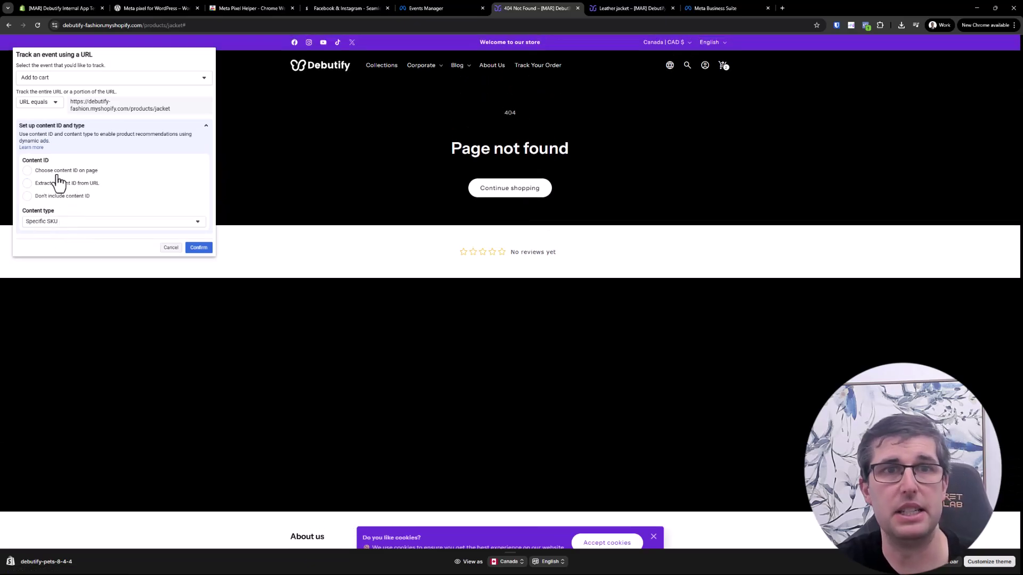
pyautogui.click(74, 78)
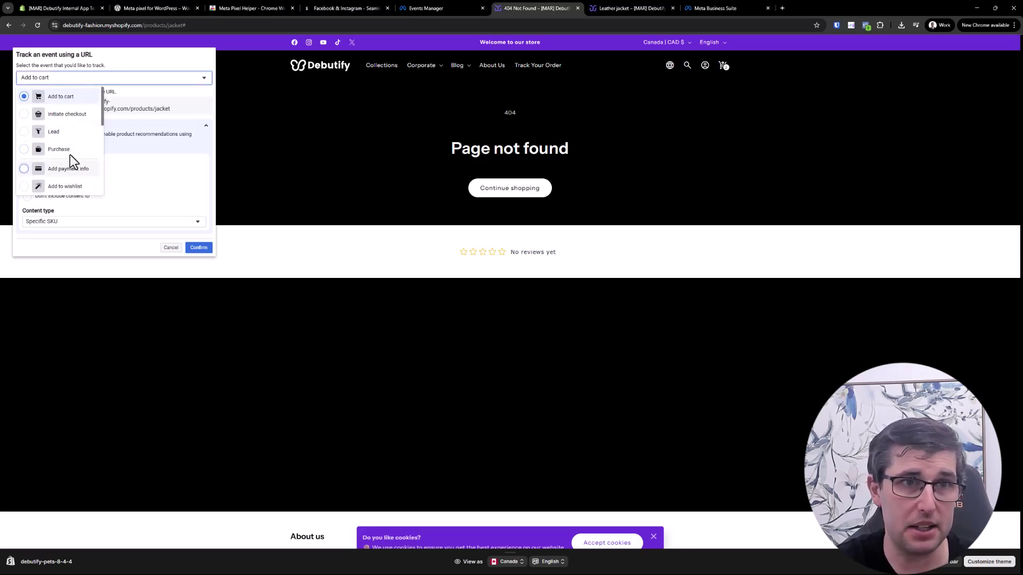
pyautogui.click(54, 131)
pyautogui.click(28, 163)
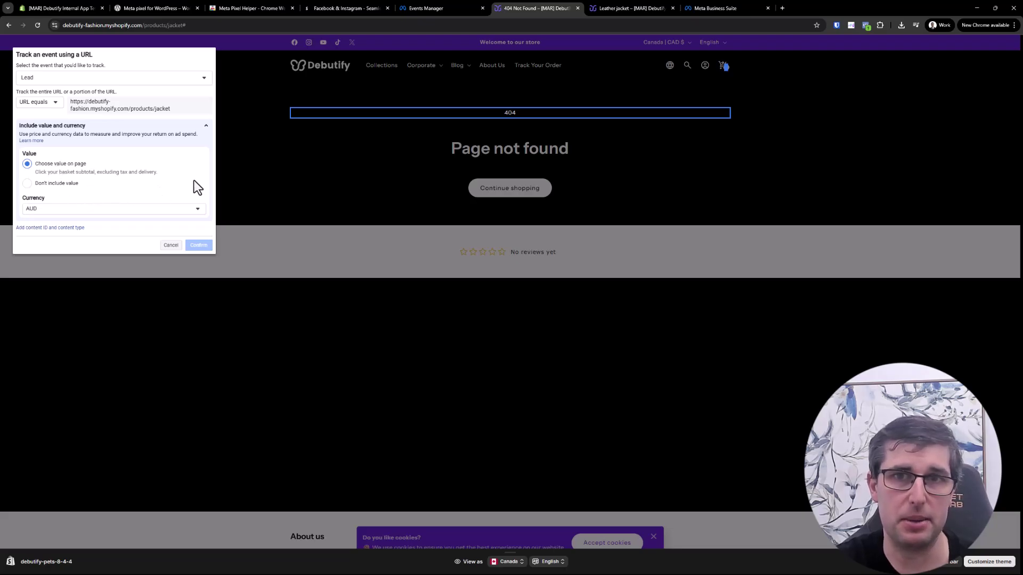
# Step: Switch the tracked event back to Add to cart and review its content ID and content type options
pyautogui.click(50, 80)
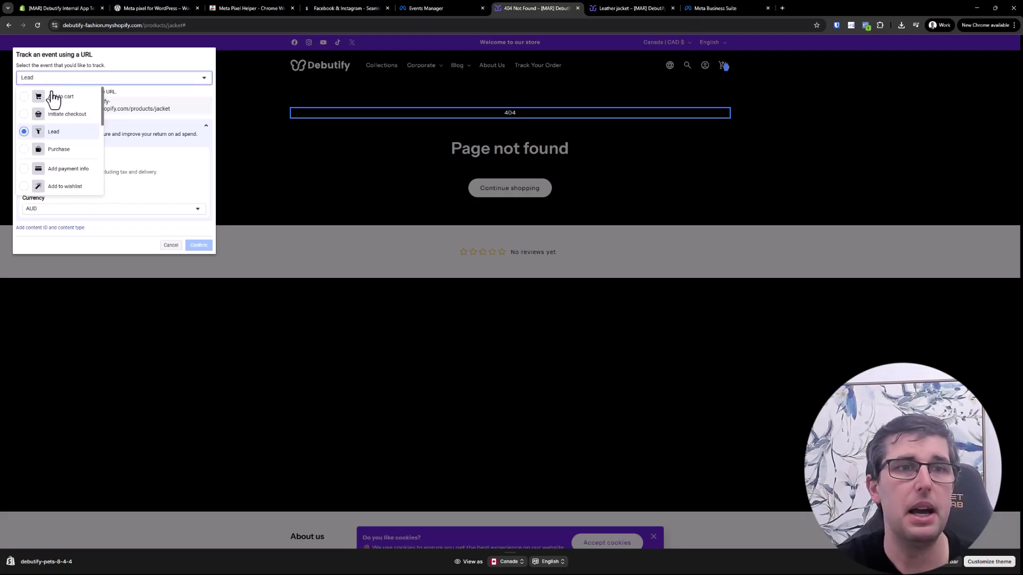
pyautogui.click(51, 113)
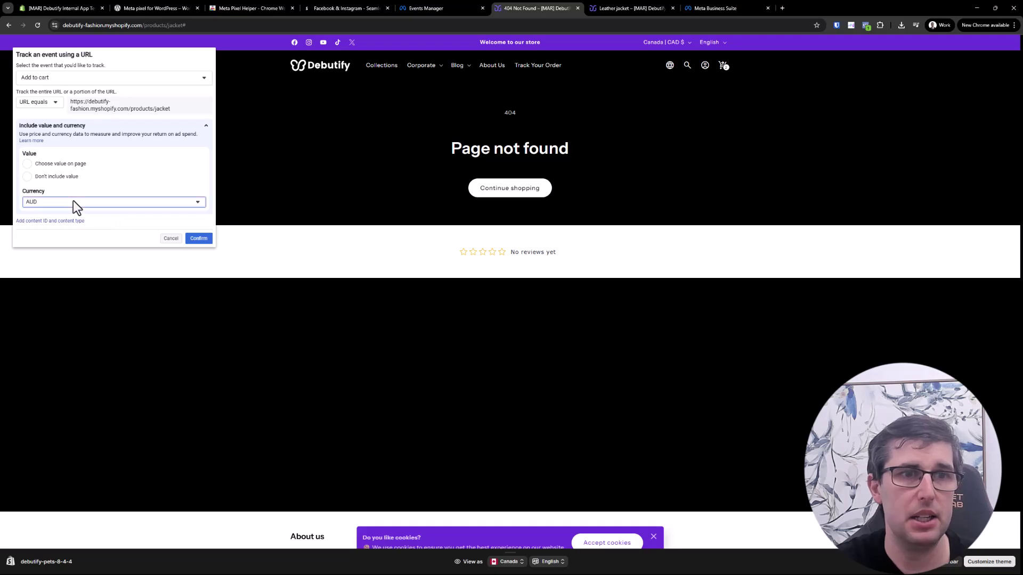
pyautogui.click(61, 220)
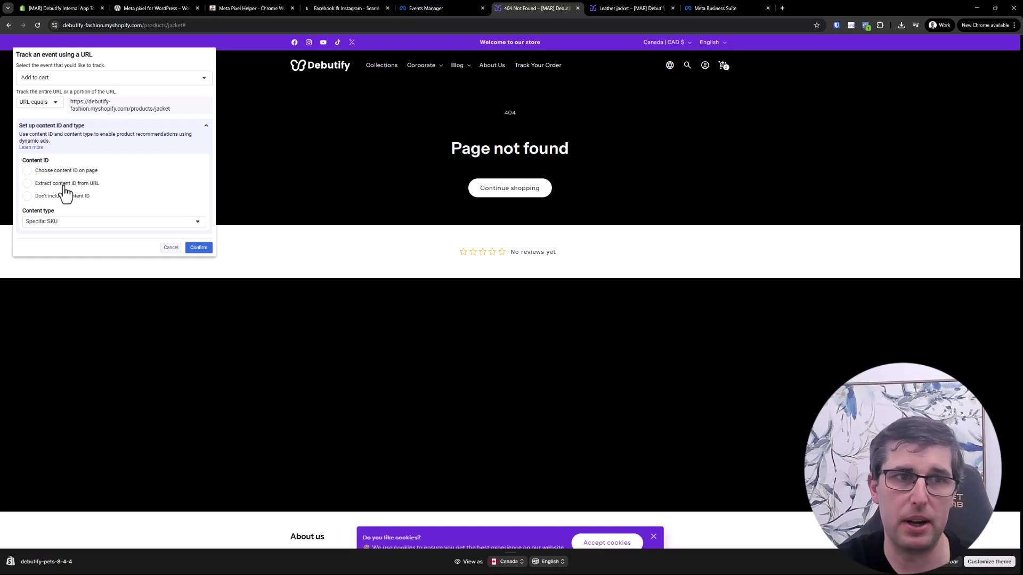
pyautogui.click(58, 221)
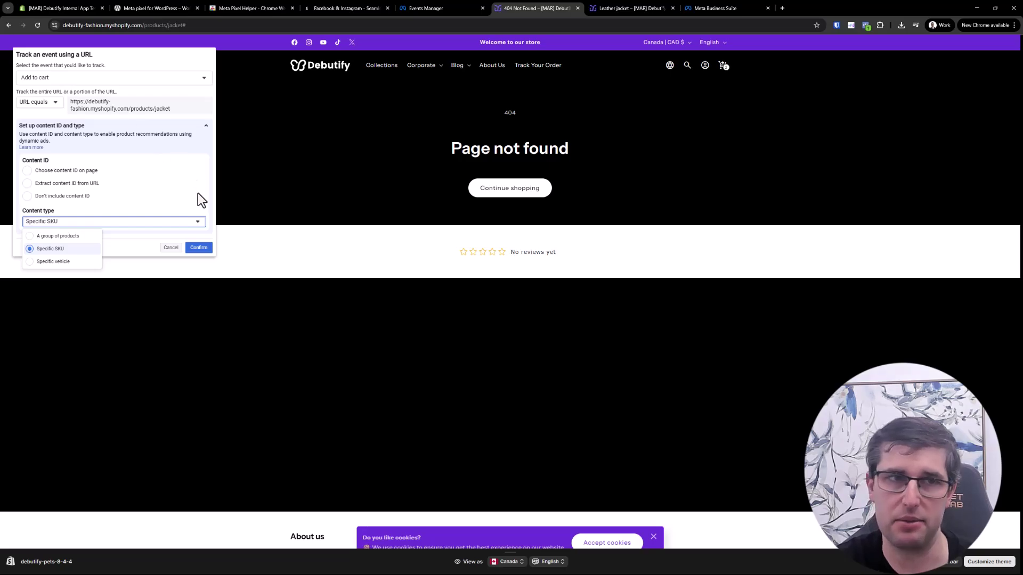
pyautogui.click(43, 81)
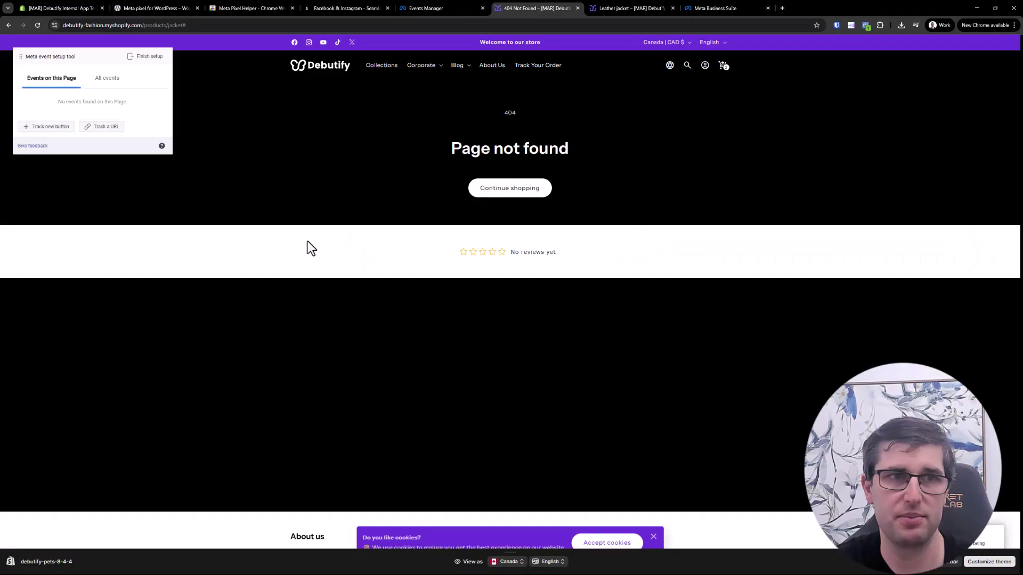
# Step: Open the Demo pixel's test events from the Set up events dialog and clear the recorded session activity
pyautogui.click(429, 8)
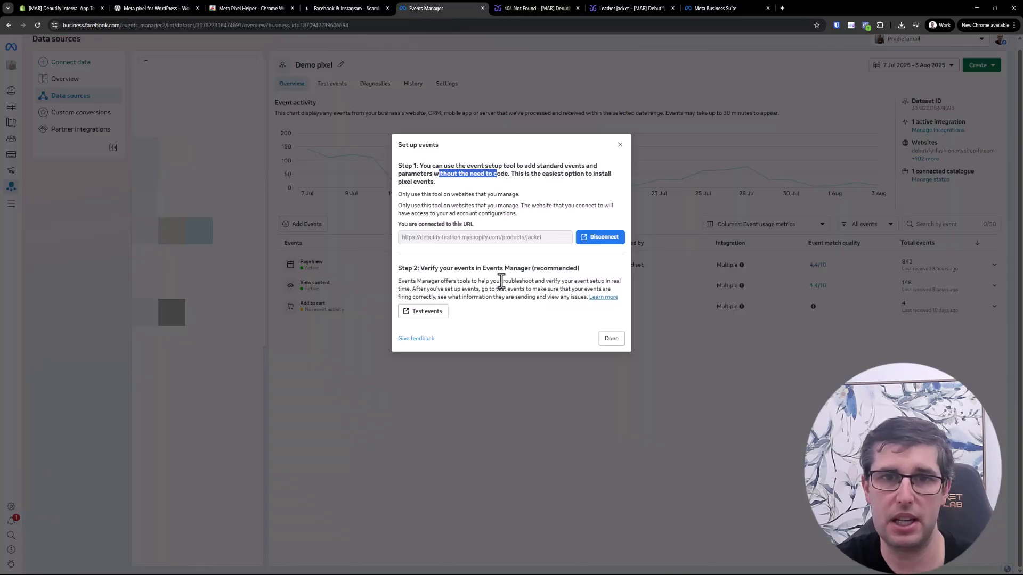
pyautogui.click(439, 314)
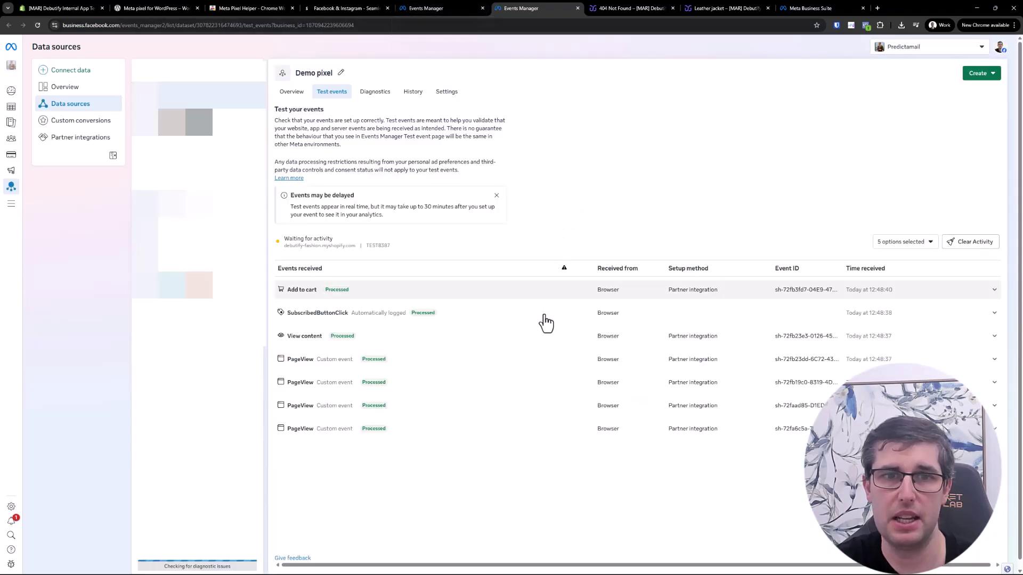
pyautogui.click(498, 195)
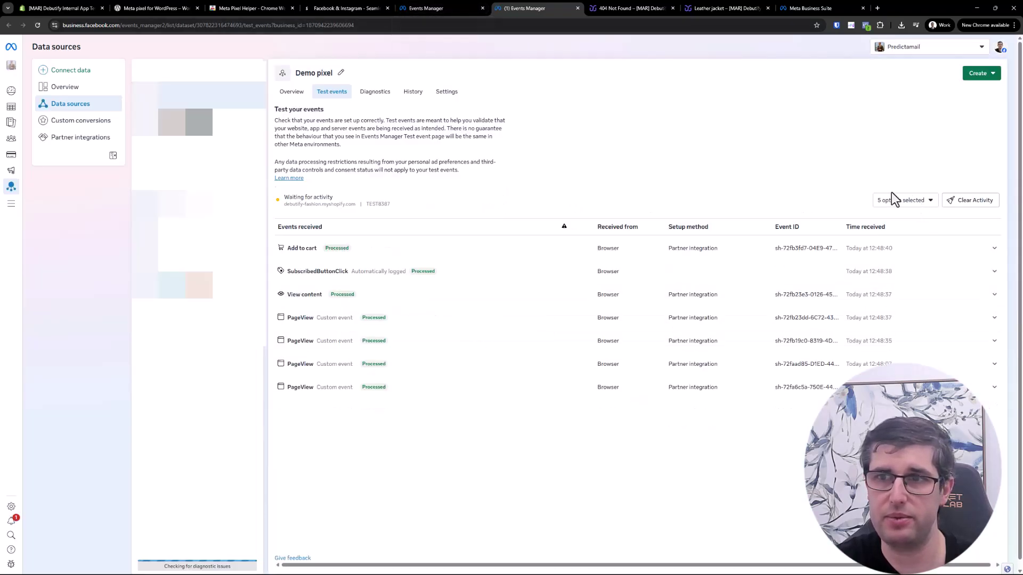
pyautogui.click(968, 202)
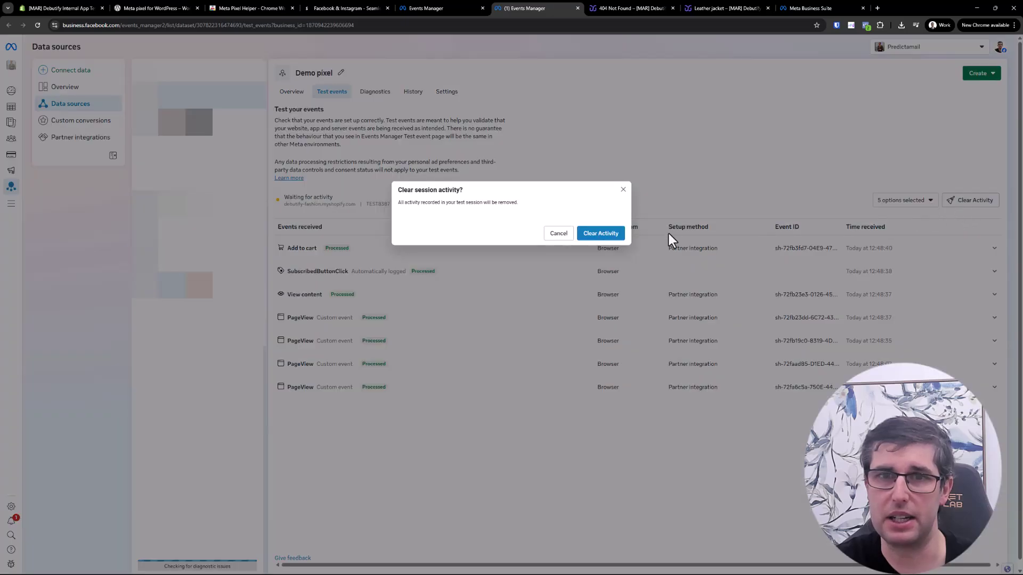
pyautogui.click(616, 236)
pyautogui.click(335, 232)
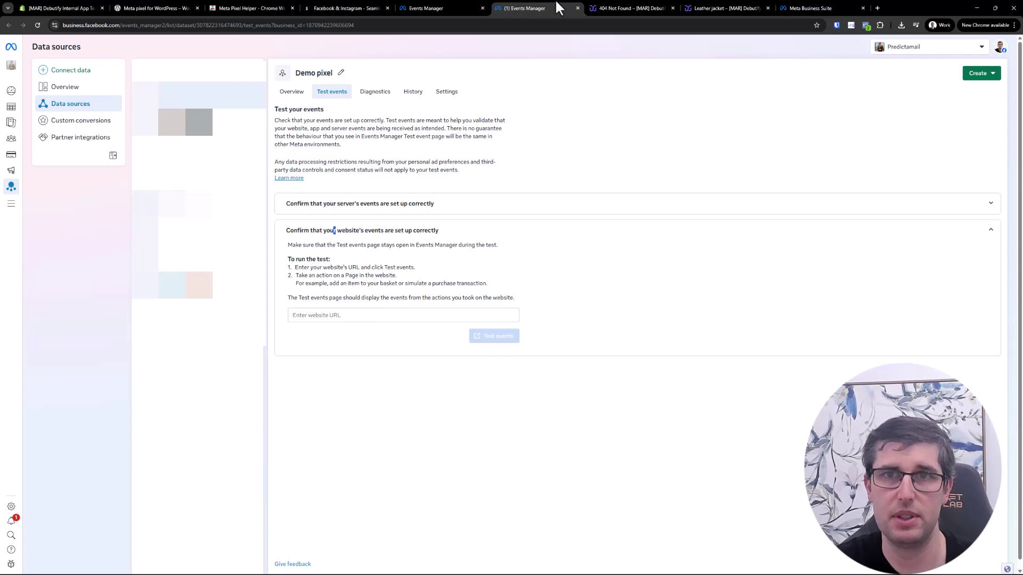
pyautogui.click(450, 6)
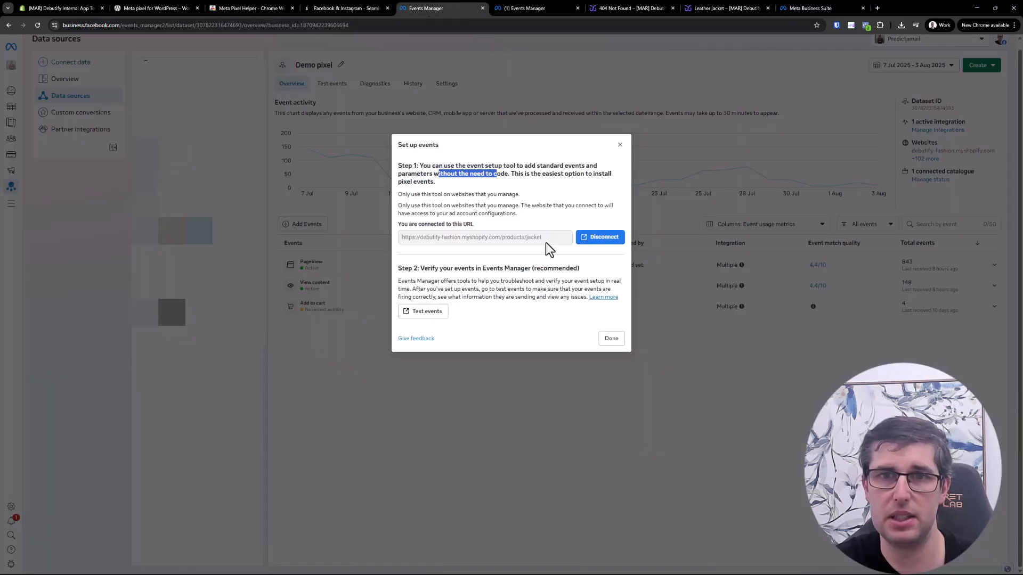
pyautogui.moveTo(546, 242); pyautogui.dragTo(396, 239)
pyautogui.hotkey('ctrl', 'c')
pyautogui.hotkey('ctrl', 'Tab')
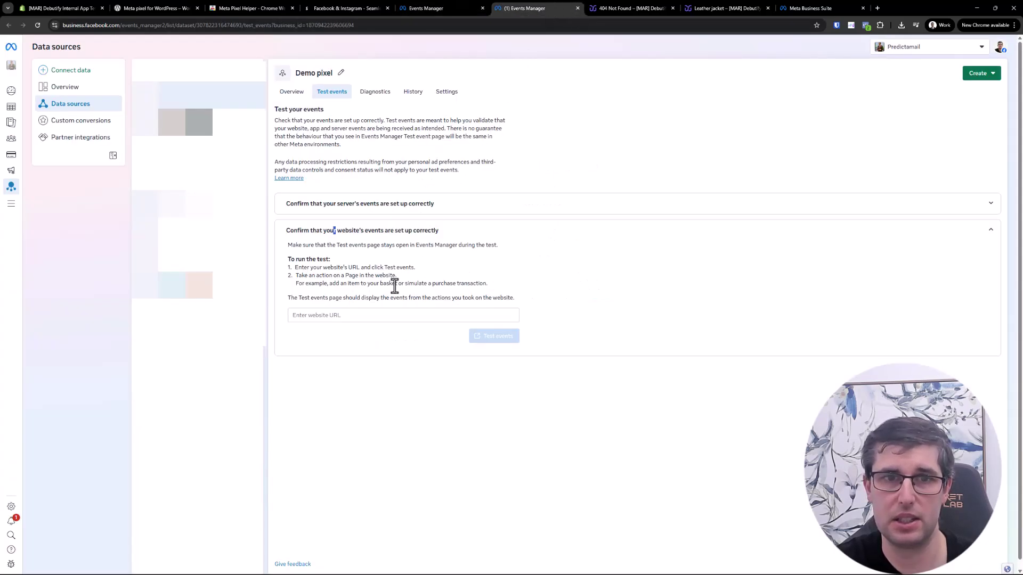
pyautogui.click(354, 316)
pyautogui.hotkey('ctrl', 'v')
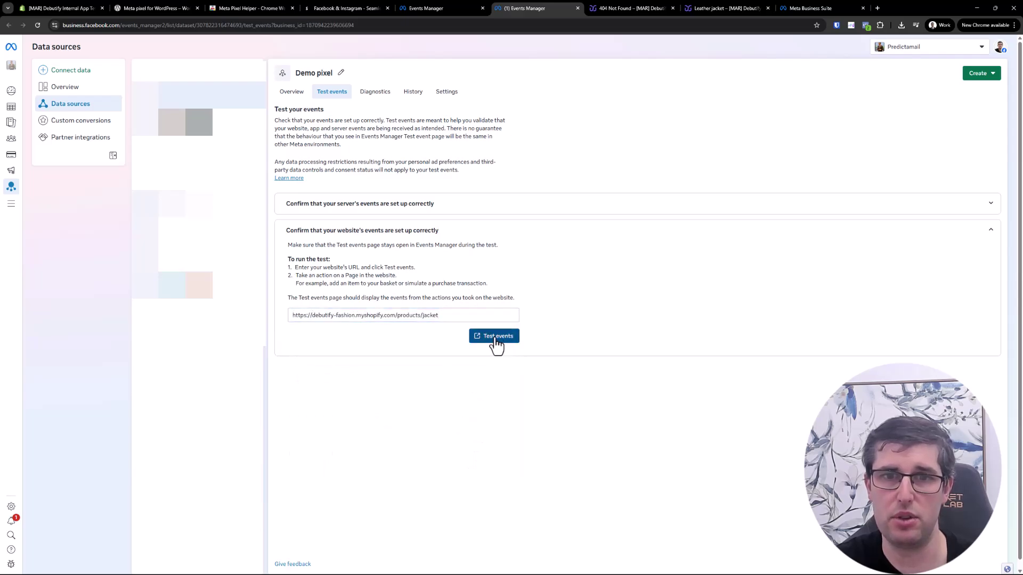
pyautogui.click(495, 337)
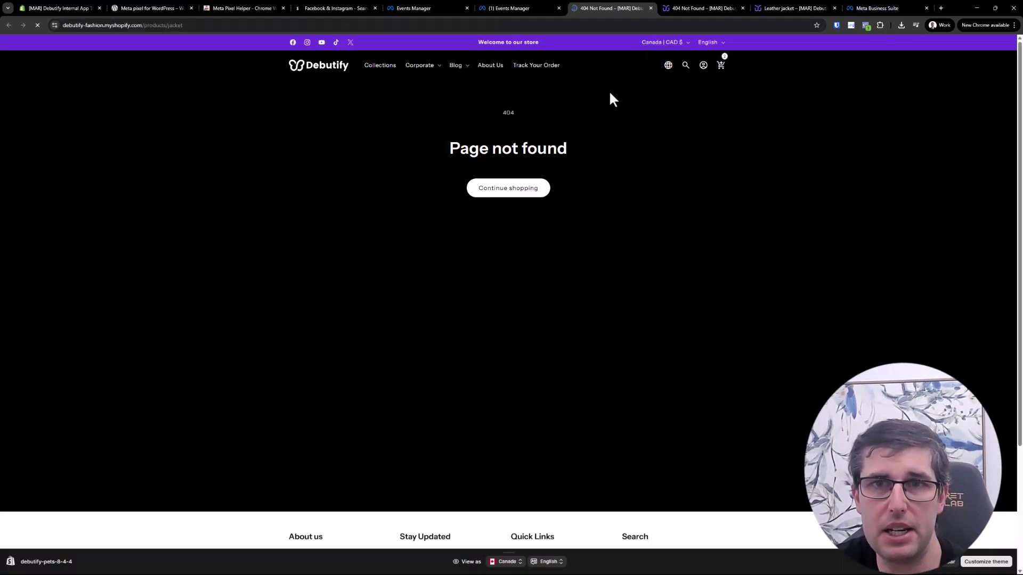
# Step: Return to the test events page and examine the details and URL of the received Lead event
pyautogui.click(530, 2)
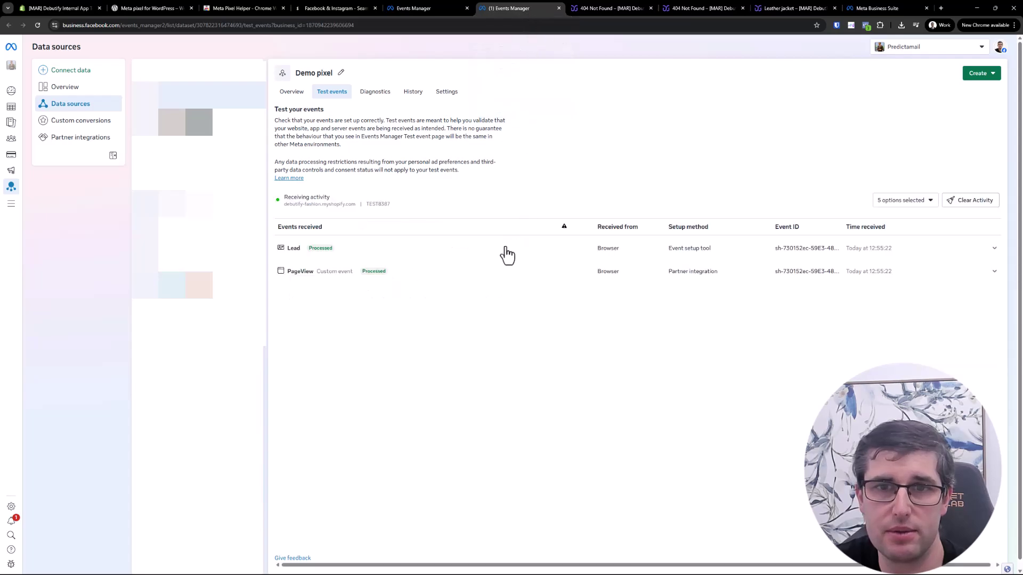
pyautogui.click(296, 256)
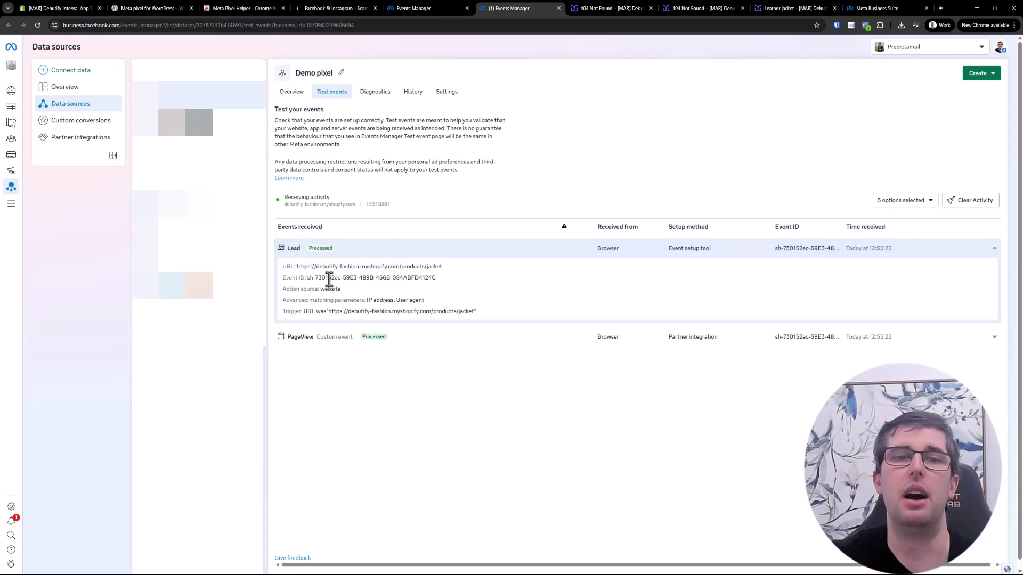
pyautogui.moveTo(455, 267); pyautogui.dragTo(297, 267)
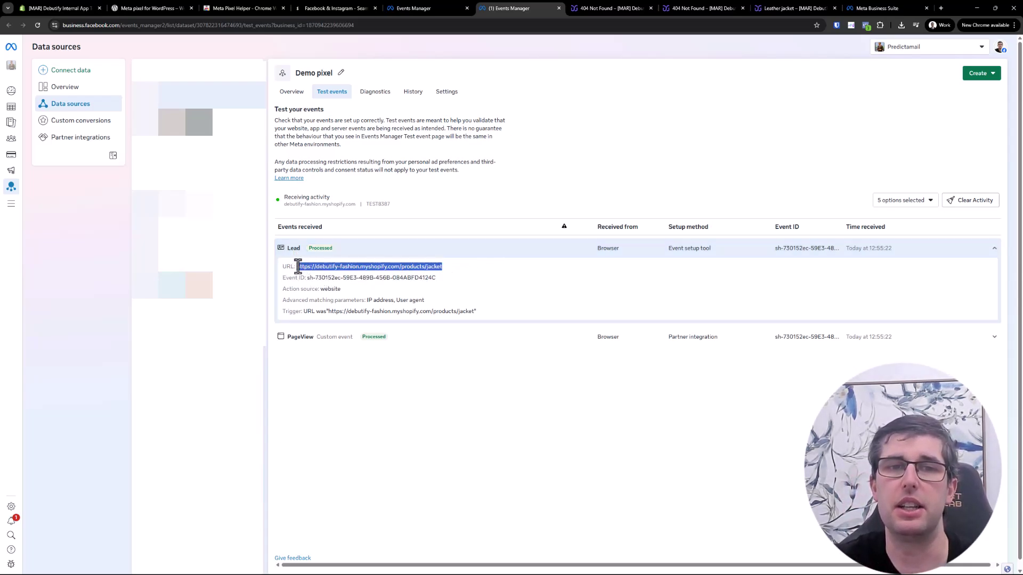
# Step: Examine the Lead event's event ID, action source and advanced matching parameters in its expanded details
pyautogui.click(387, 293)
pyautogui.moveTo(386, 293); pyautogui.dragTo(308, 272)
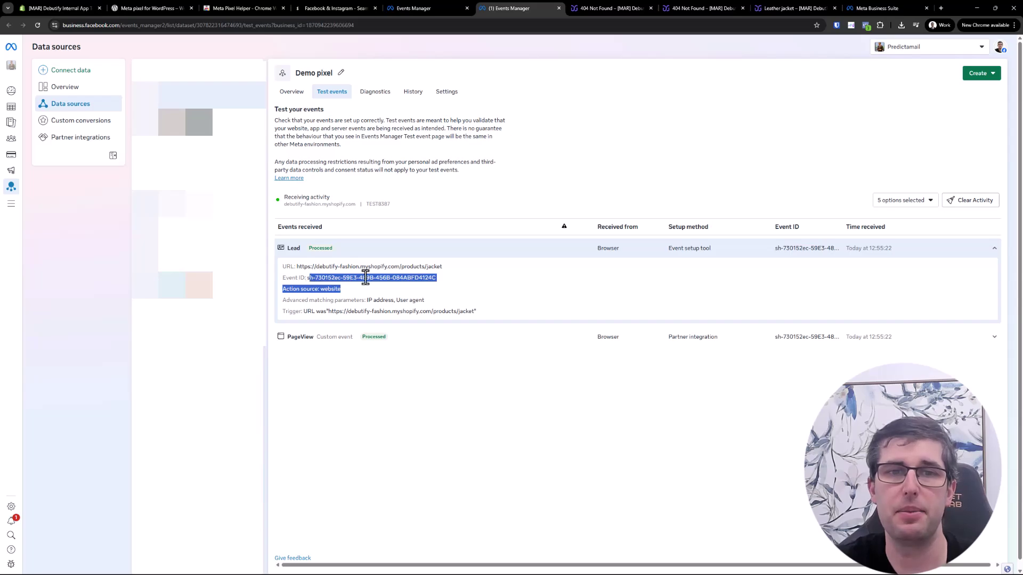
pyautogui.click(389, 296)
pyautogui.moveTo(448, 299); pyautogui.dragTo(396, 302)
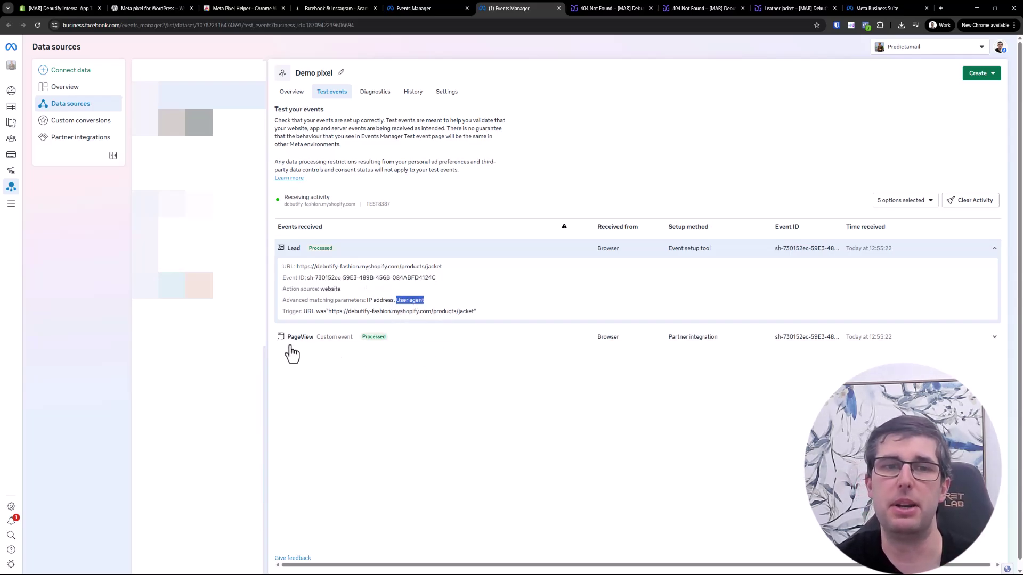
# Step: Inspect the PageView event details in Meta Pixel Helper on the store's jacket page and return to the test events page
pyautogui.click(602, 7)
pyautogui.click(866, 26)
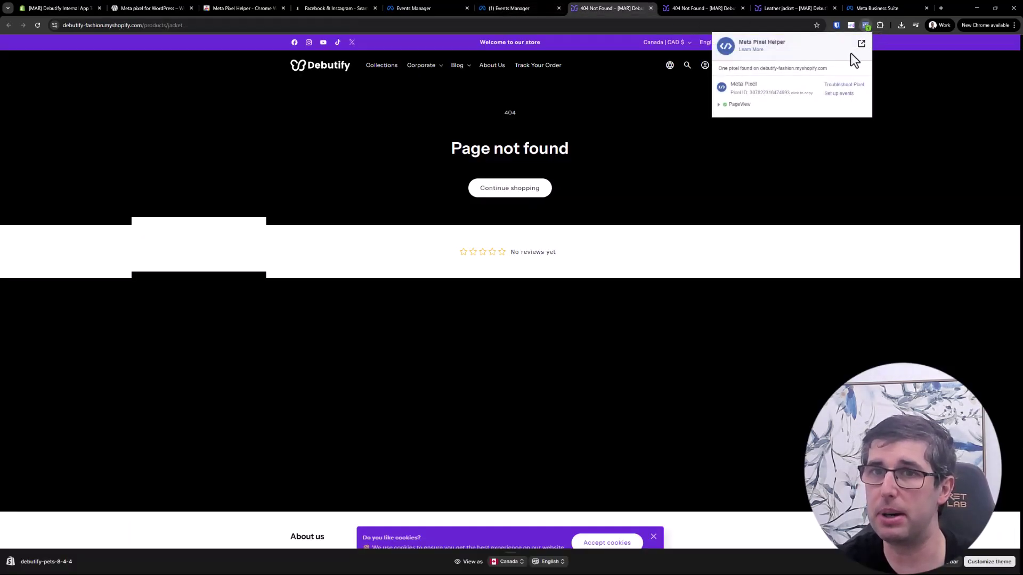
pyautogui.click(719, 105)
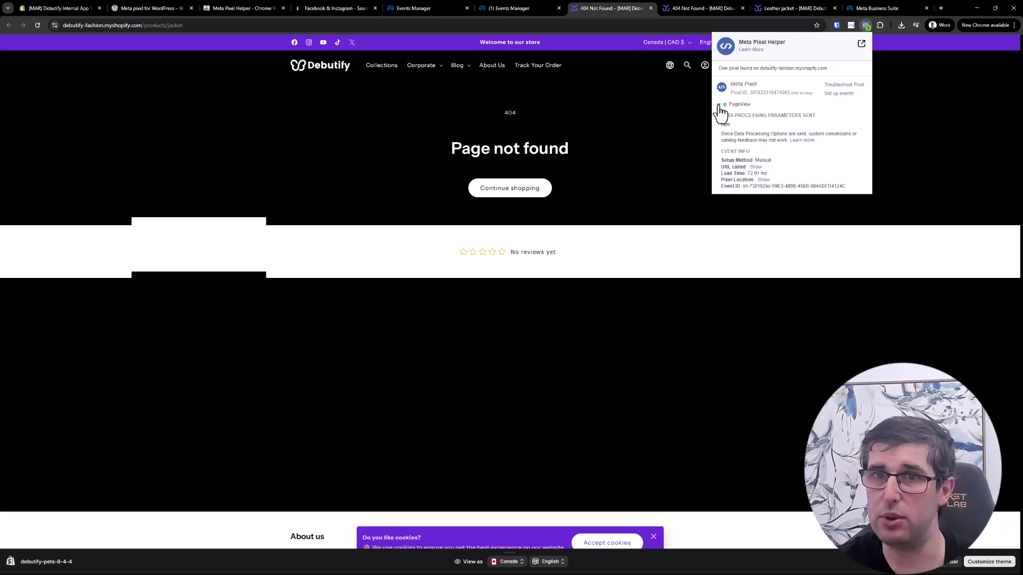
pyautogui.click(506, 7)
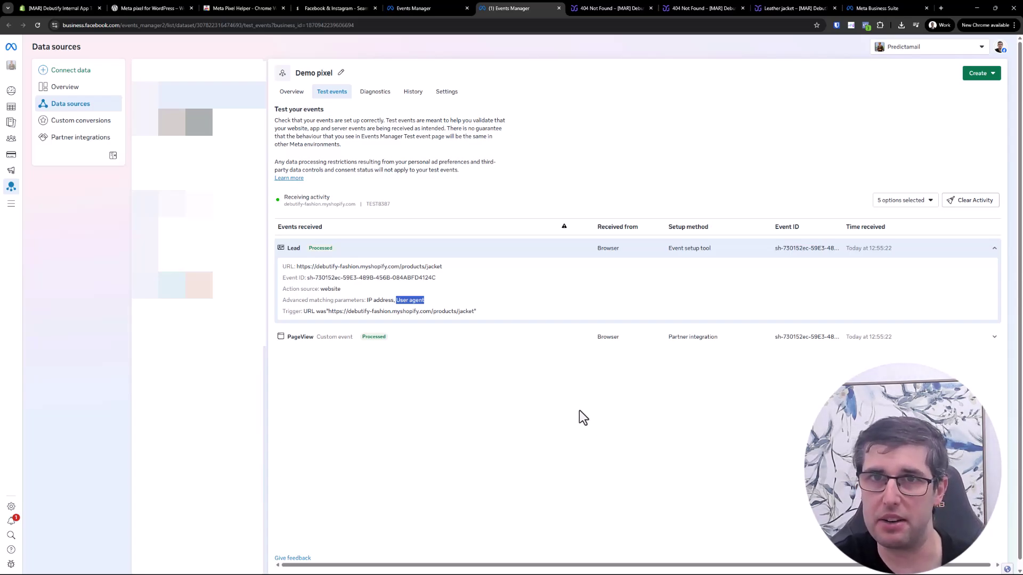
# Step: Browse the store from Collections through All Women's Fashion to the Leather jacket product, and check the received test events
pyautogui.click(604, 8)
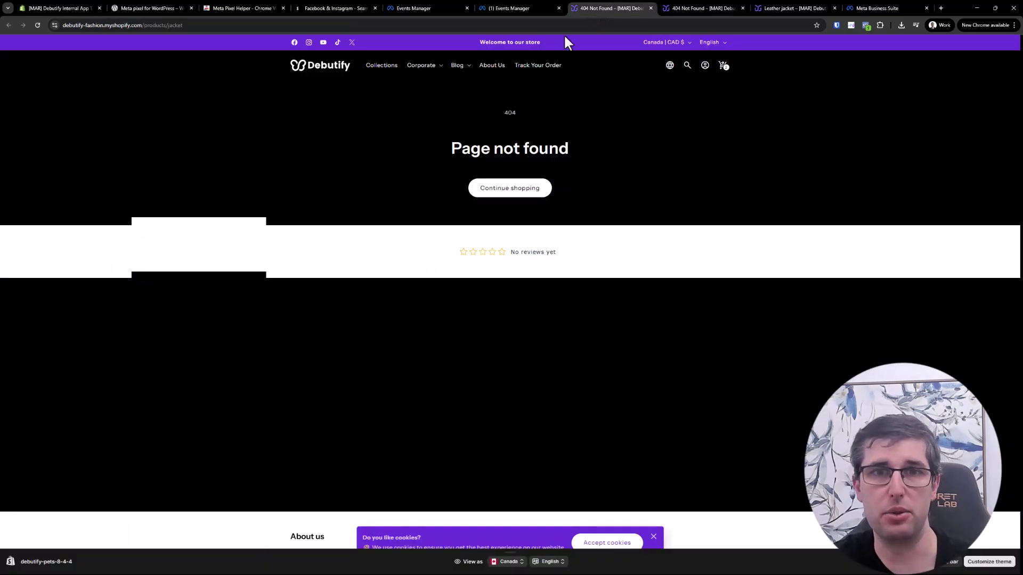
pyautogui.click(371, 70)
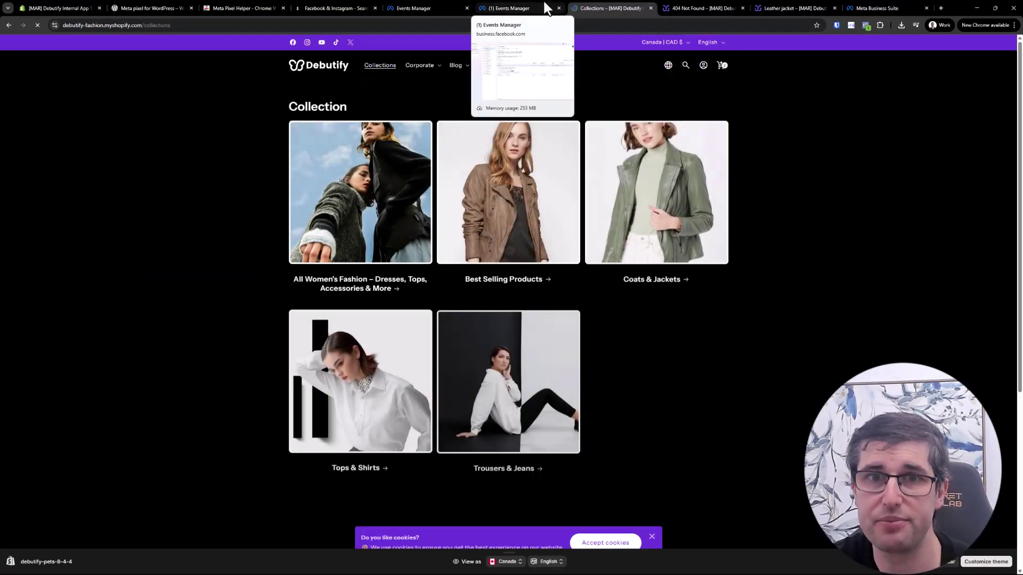
pyautogui.click(333, 179)
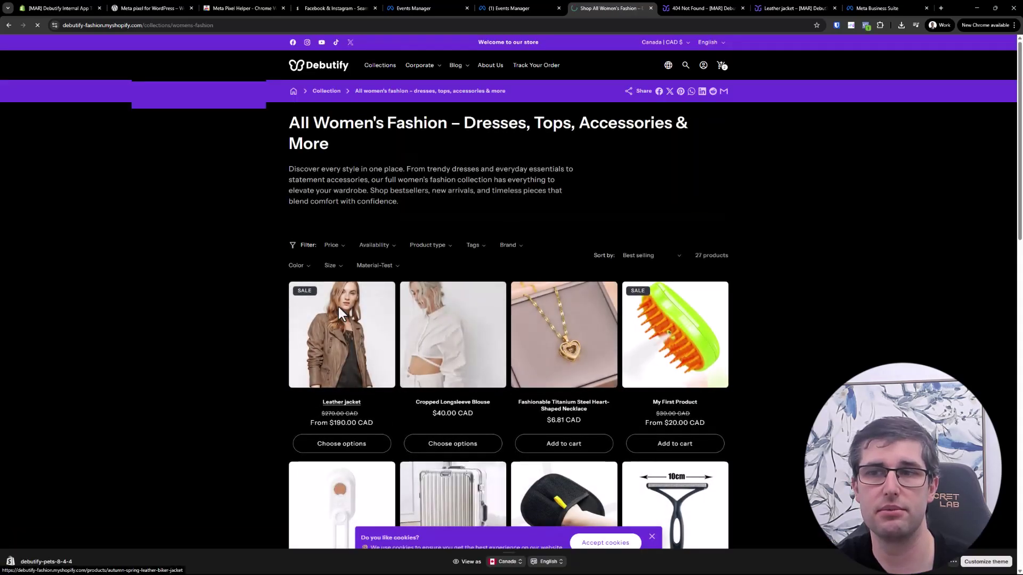
pyautogui.click(339, 311)
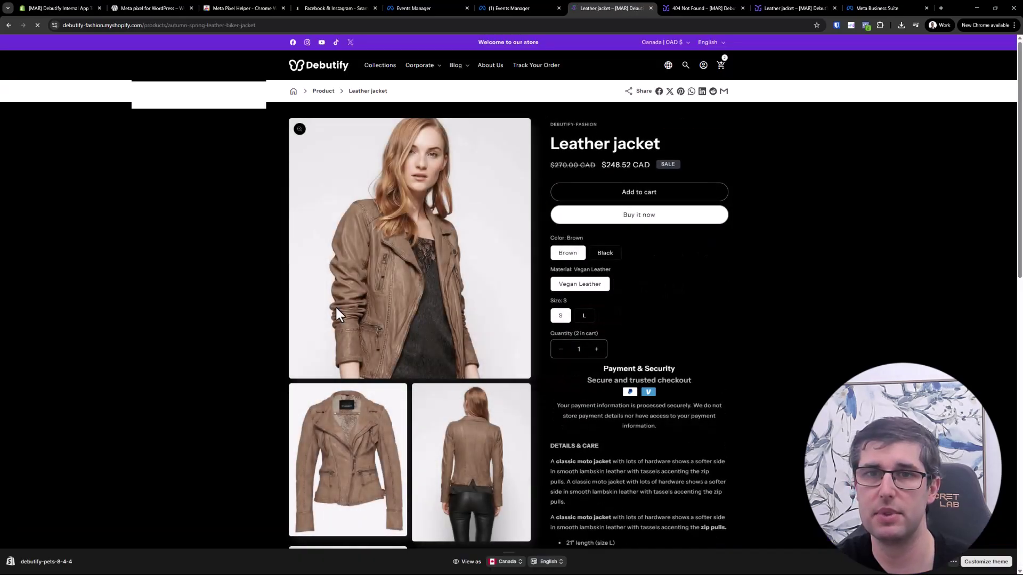
pyautogui.click(487, 8)
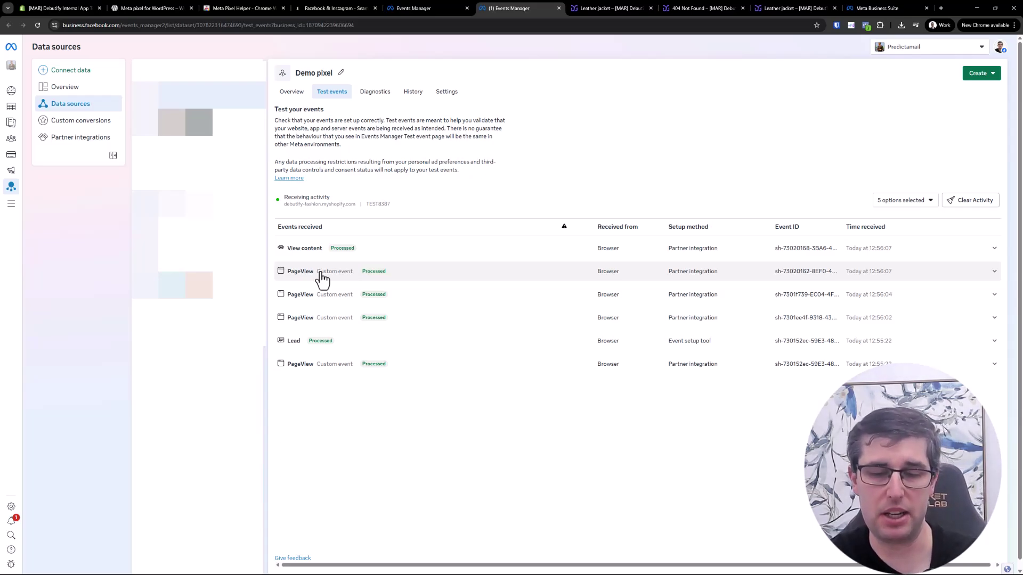
# Step: From the Demo pixel's overview, start adding a new Meta pixel integration using the partner integration method
pyautogui.click(292, 93)
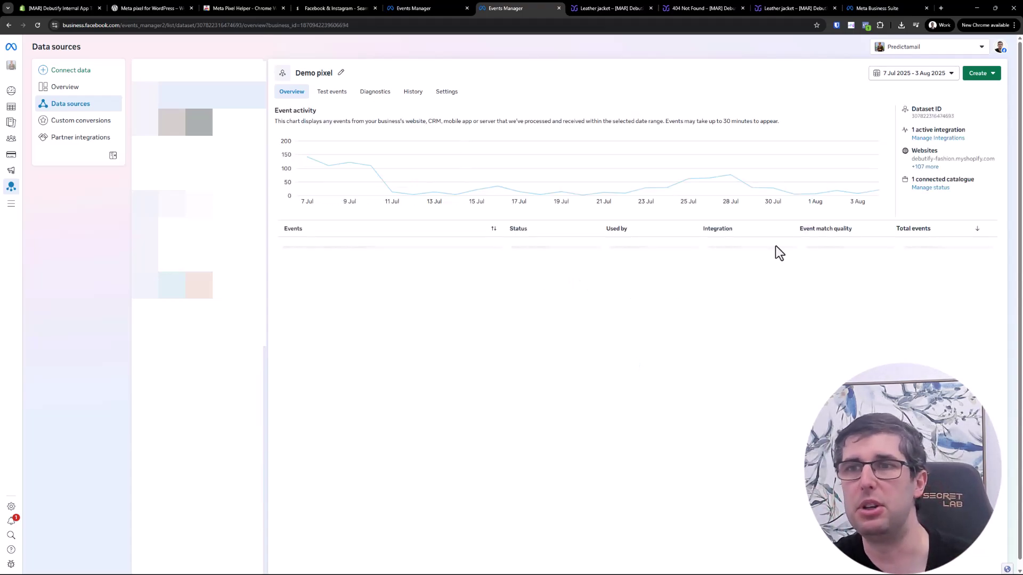
pyautogui.click(935, 137)
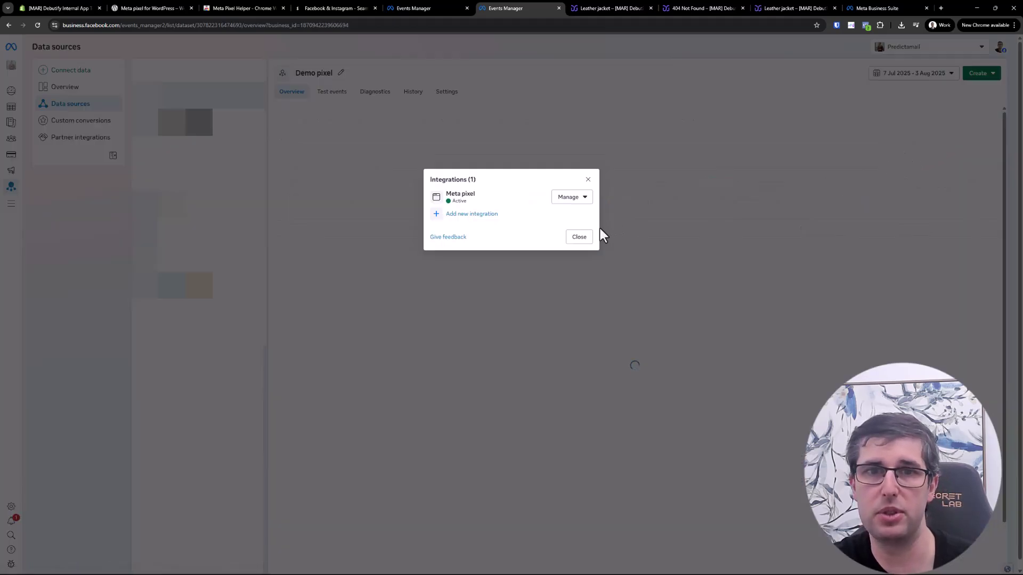
pyautogui.click(473, 215)
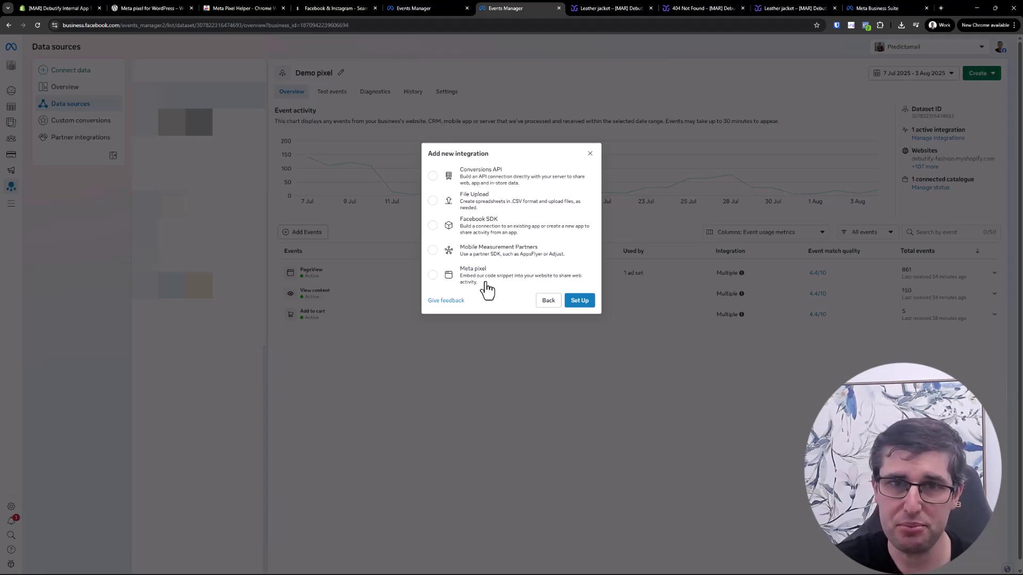
pyautogui.click(459, 277)
pyautogui.click(581, 302)
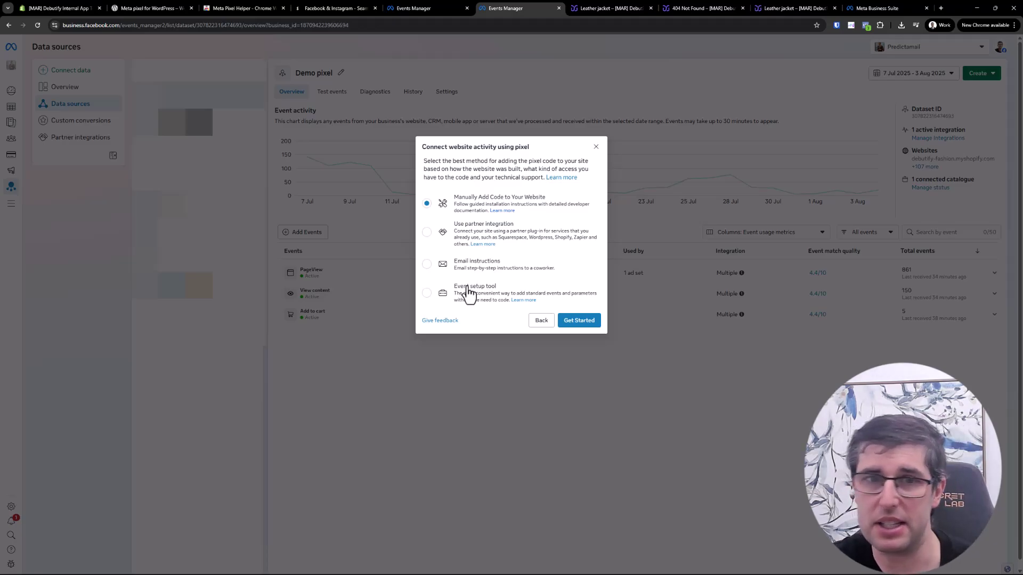
pyautogui.click(459, 230)
pyautogui.click(579, 321)
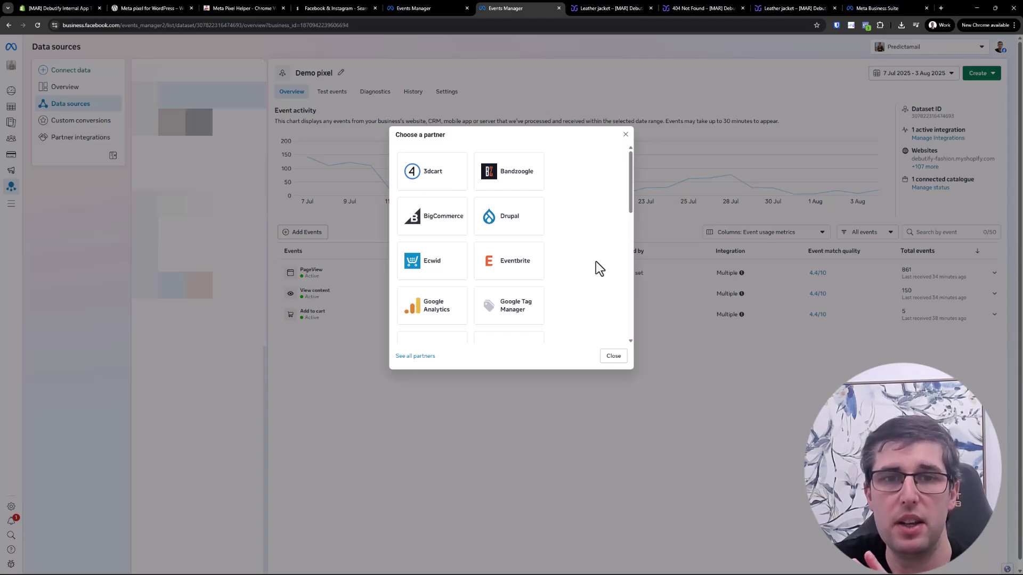
# Step: Look through the available integration partners and open the Shopify (online) connection instructions
pyautogui.scroll(-3, 597, 264)
pyautogui.scroll(2, 582, 261)
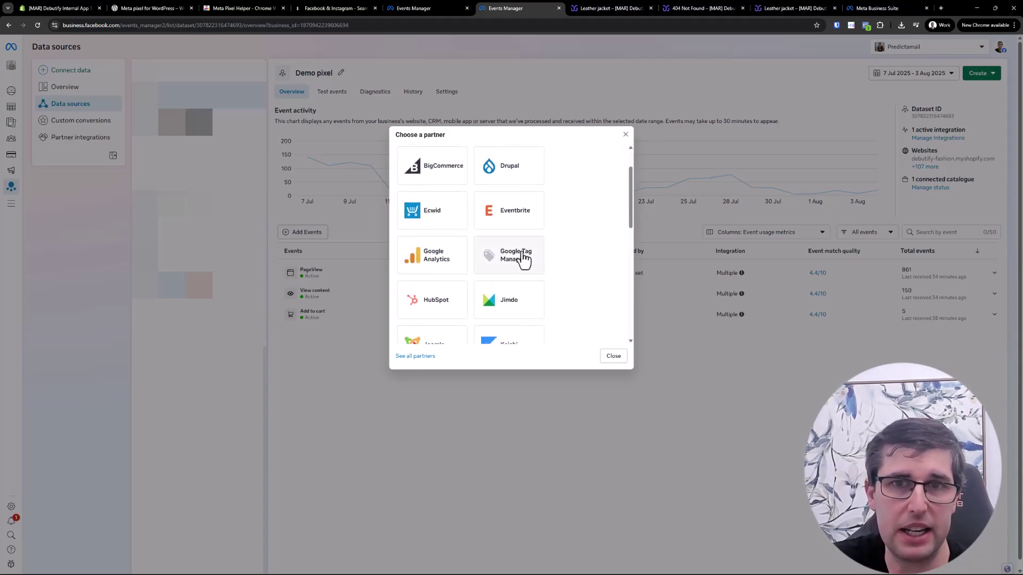
pyautogui.scroll(-4, 531, 255)
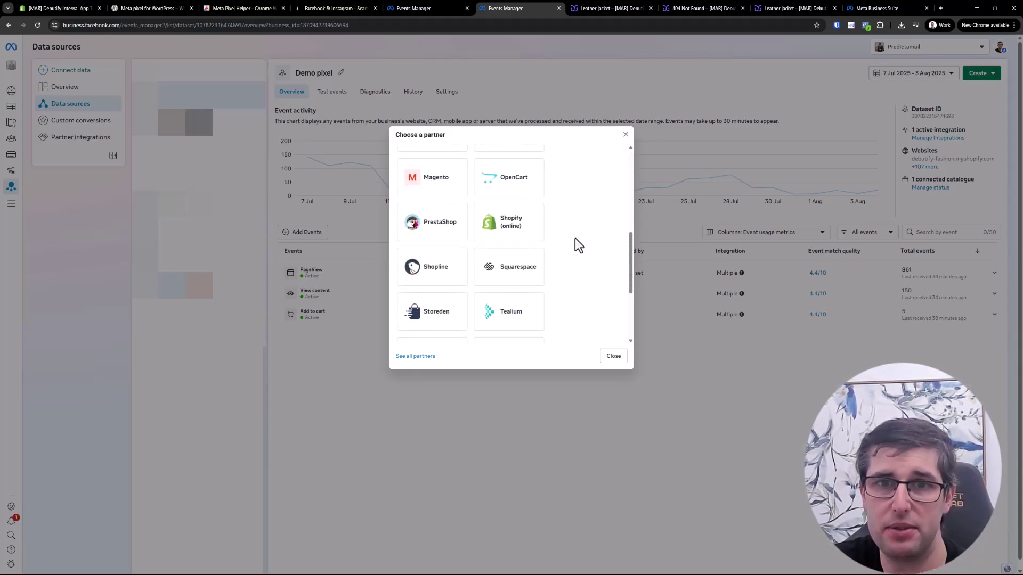
pyautogui.scroll(-1, 520, 229)
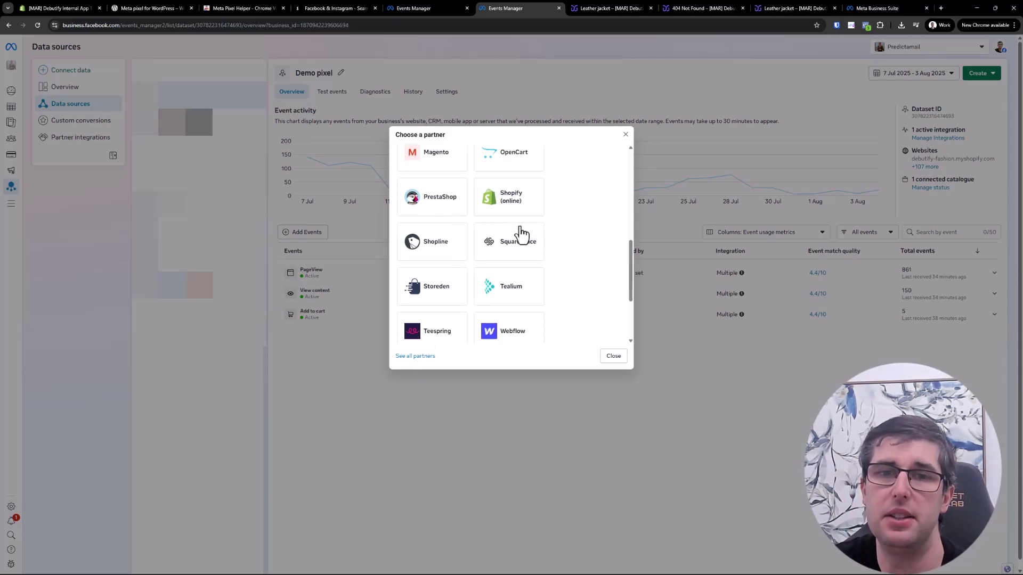
pyautogui.scroll(-2, 521, 234)
pyautogui.scroll(2, 562, 251)
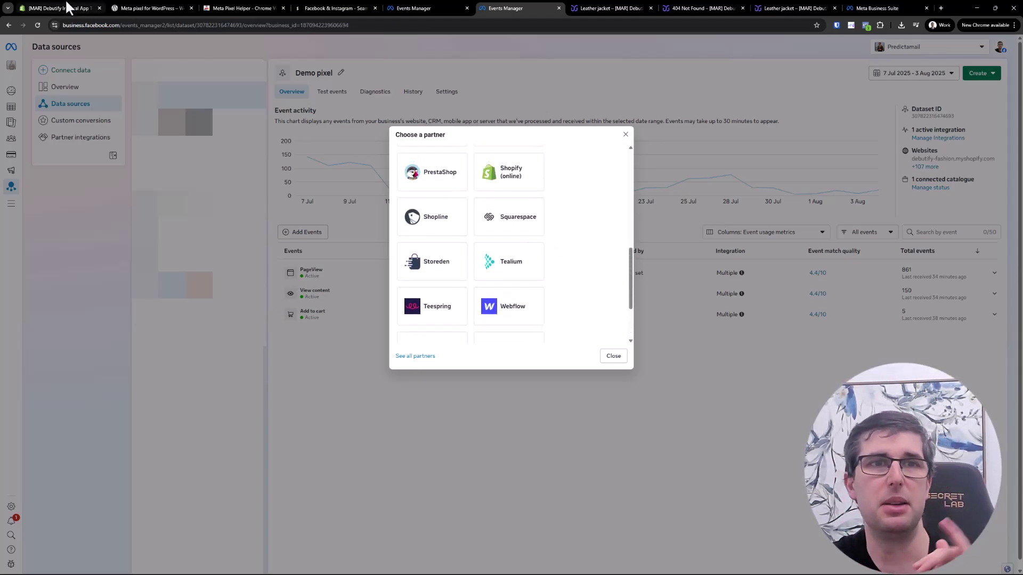
pyautogui.click(499, 176)
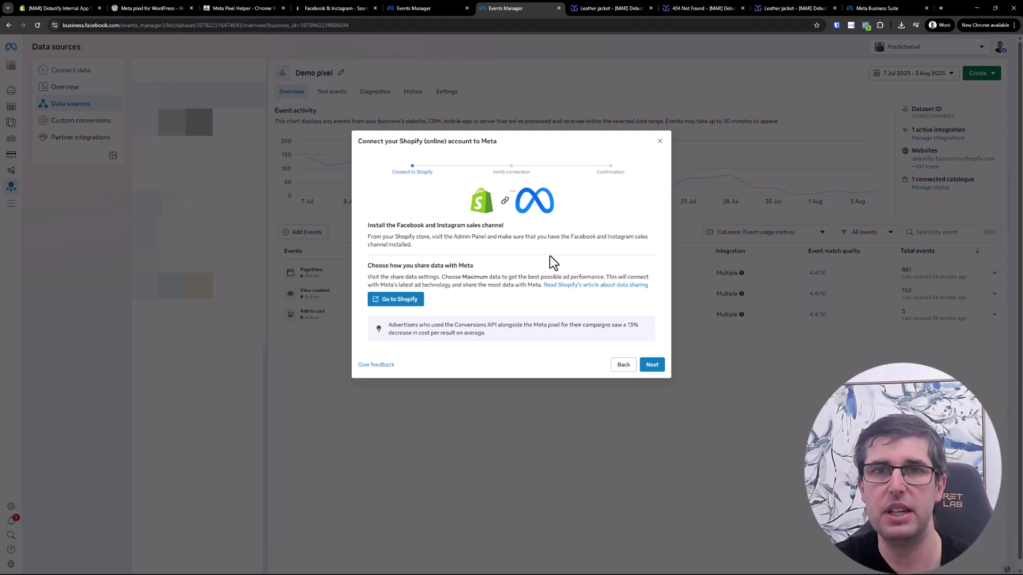
# Step: Go back to the partner list, review the WooCommerce connection instructions and supported versions, and close the setup dialog
pyautogui.click(618, 369)
pyautogui.scroll(-5, 490, 296)
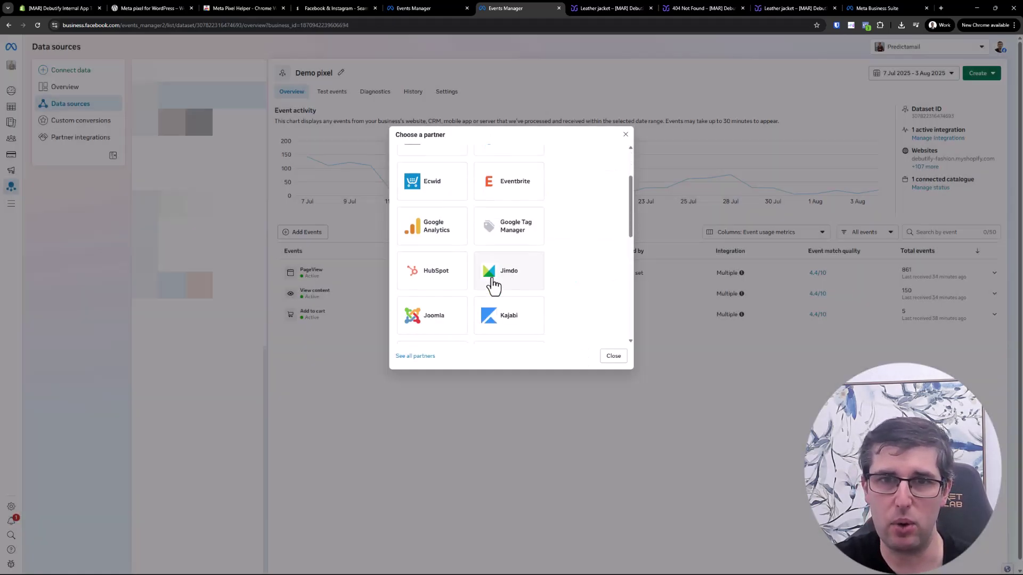
pyautogui.scroll(-3, 530, 260)
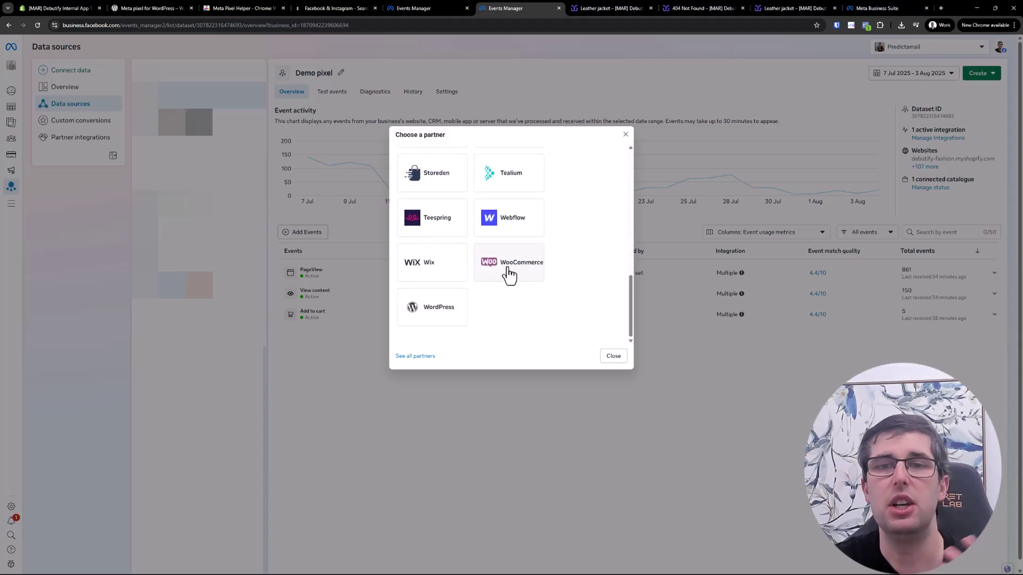
pyautogui.click(509, 274)
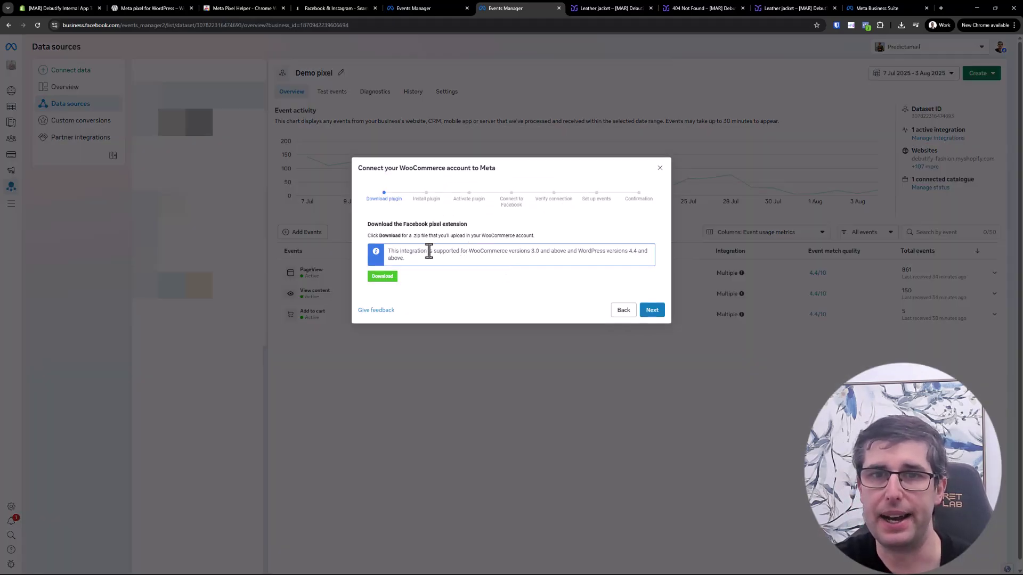
pyautogui.moveTo(428, 250); pyautogui.dragTo(531, 251)
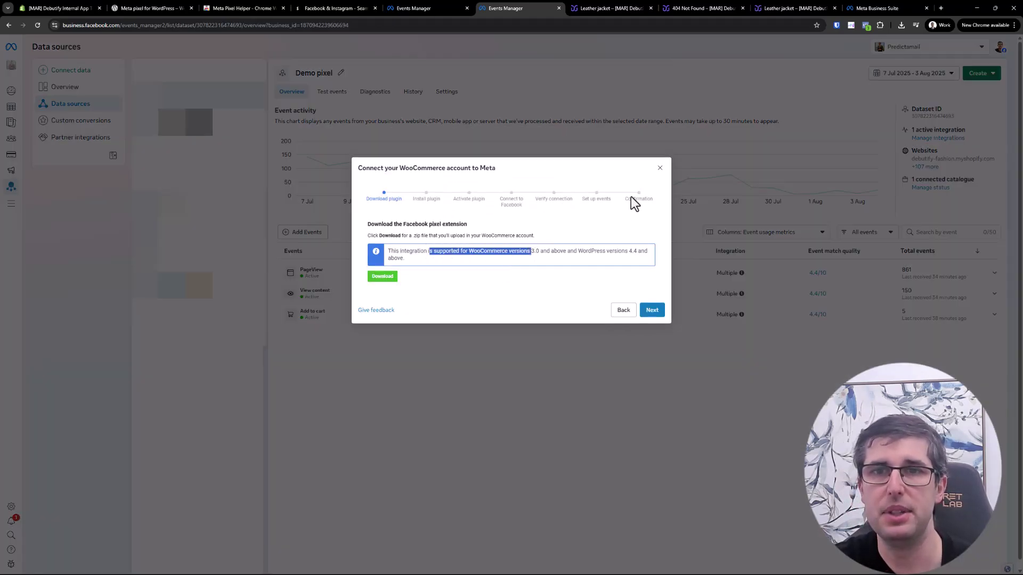
pyautogui.click(659, 169)
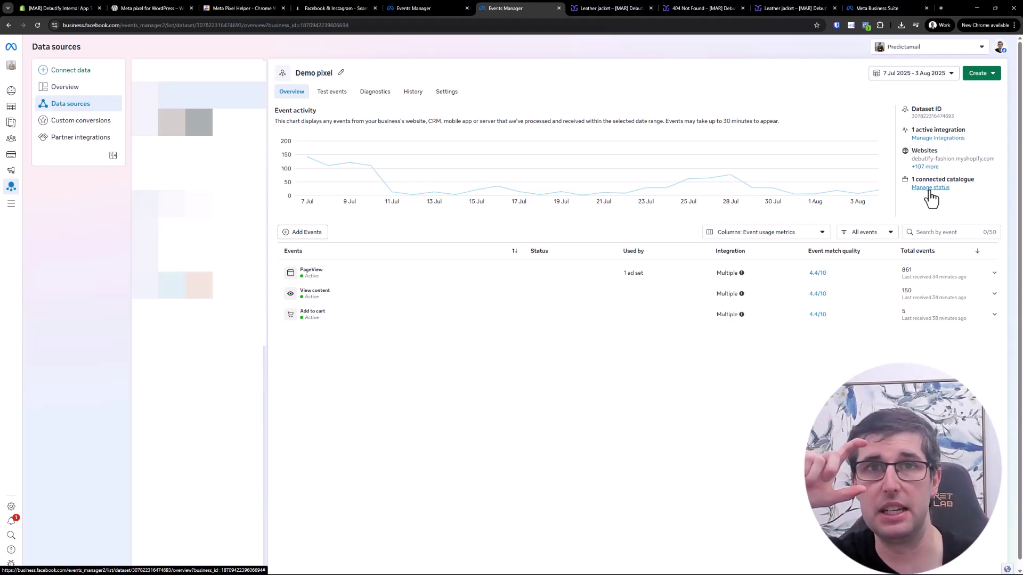
# Step: Expand the View content event's activity details in the overview and return to the Demo pixel's test events
pyautogui.click(322, 299)
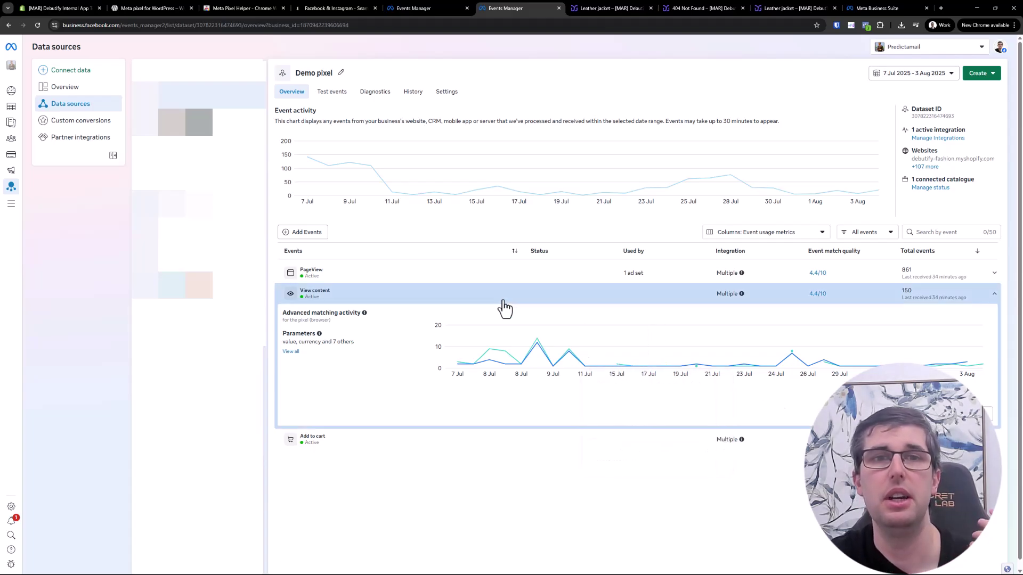
pyautogui.click(331, 93)
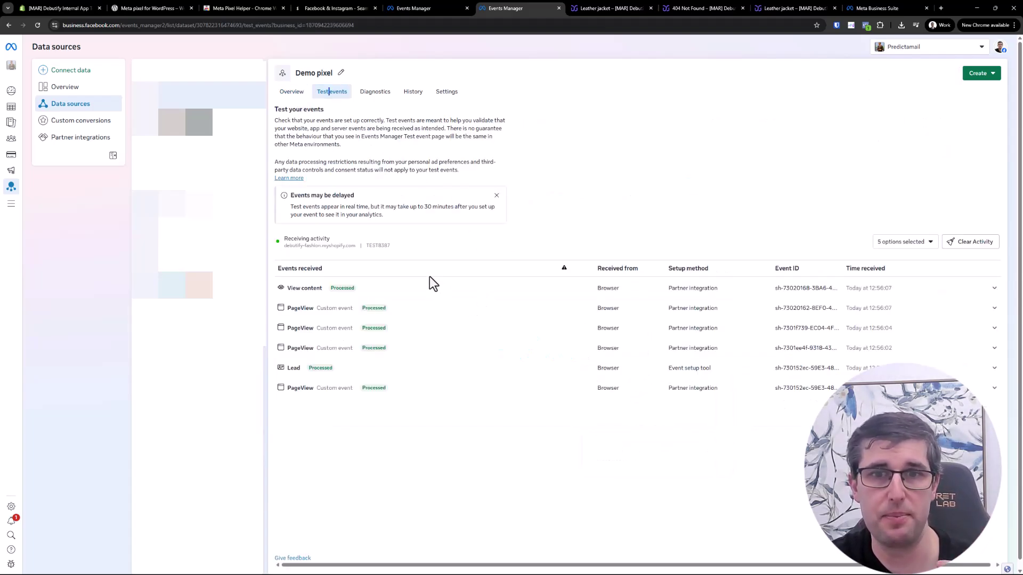